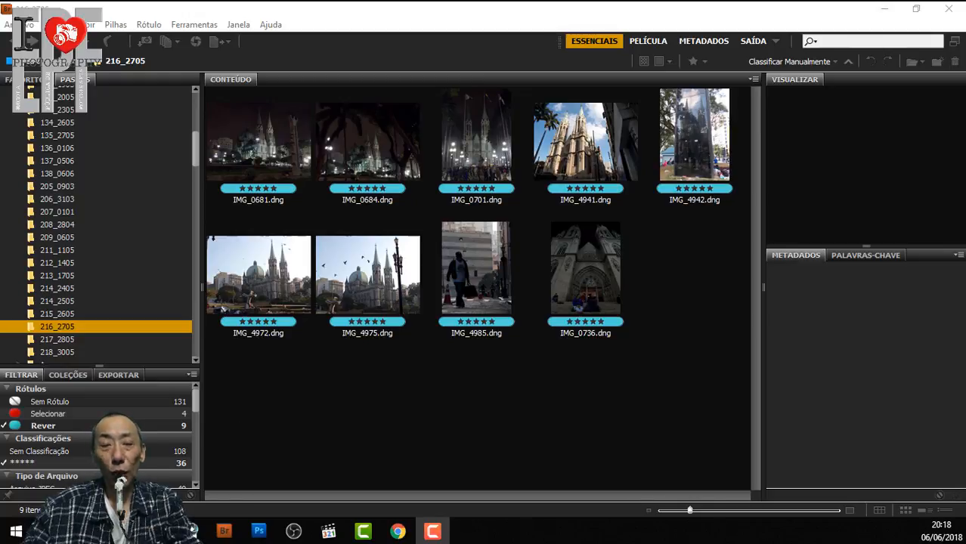
Widen the content area and enlarge its photo thumbnails, with IMG_0681.dng selected
left_click(237, 115)
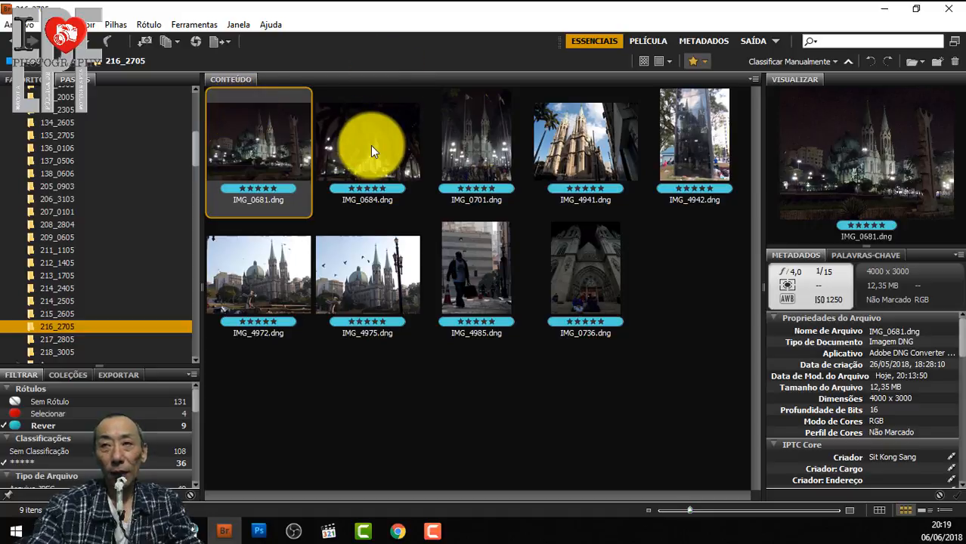
left_click_drag(761, 281, 860, 281)
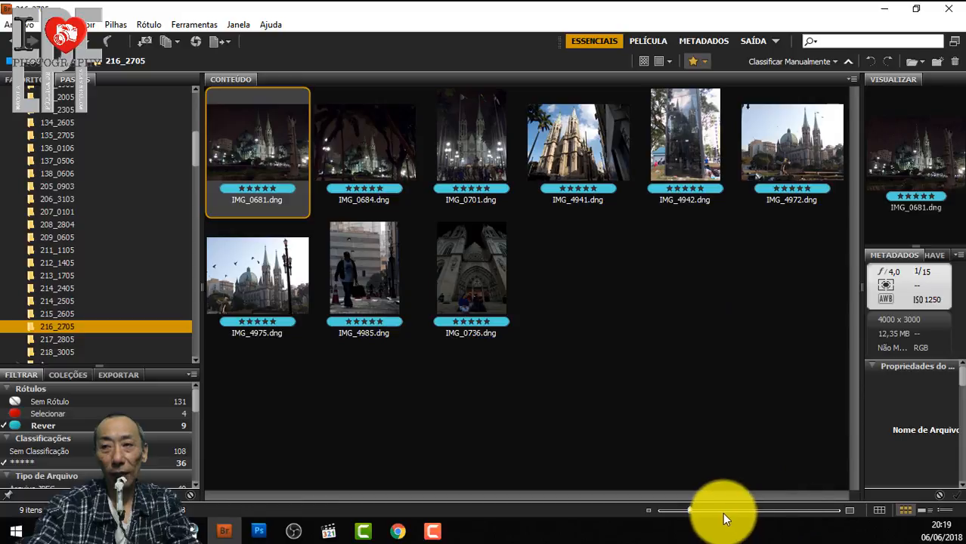
left_click(723, 512)
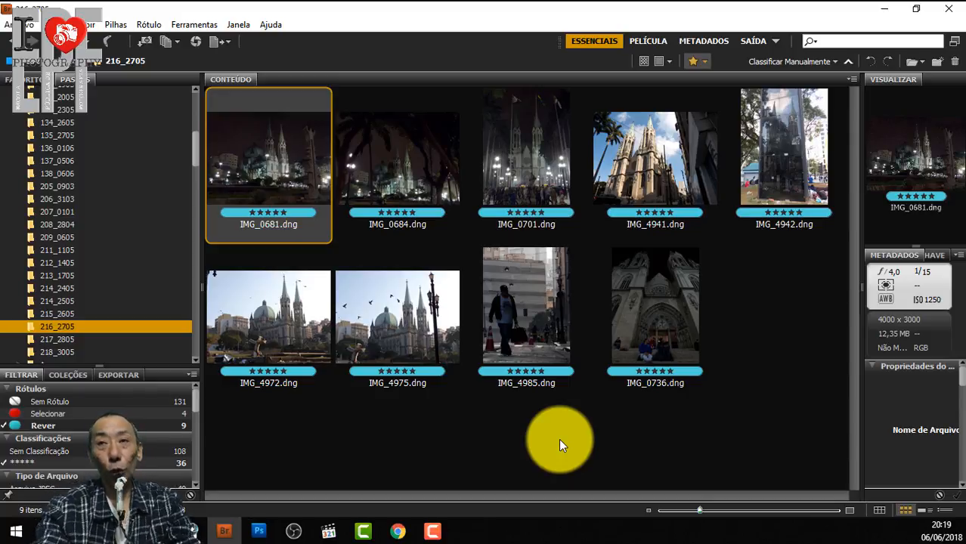
Select all the filtered DNG photos and open them together in Camera Raw
key("ctrl+a")
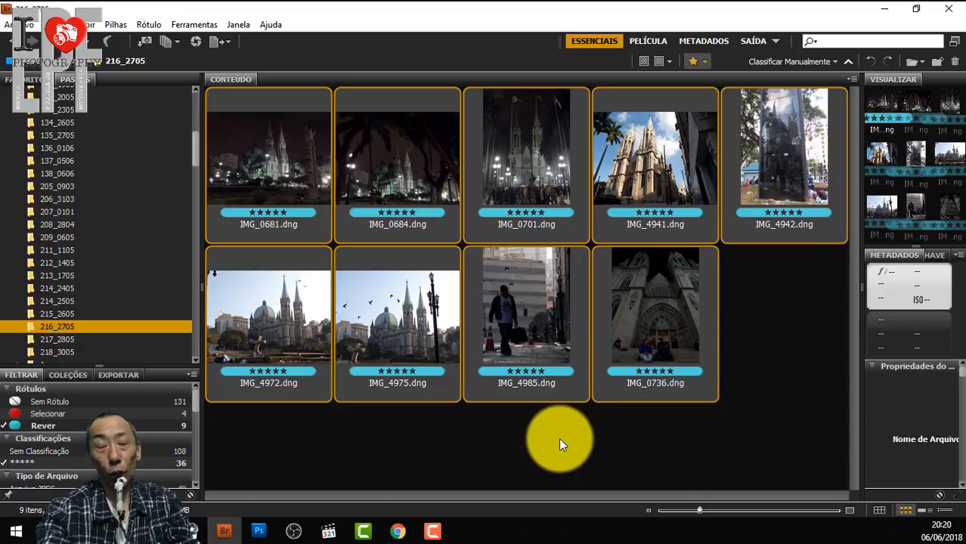
key("ctrl+r")
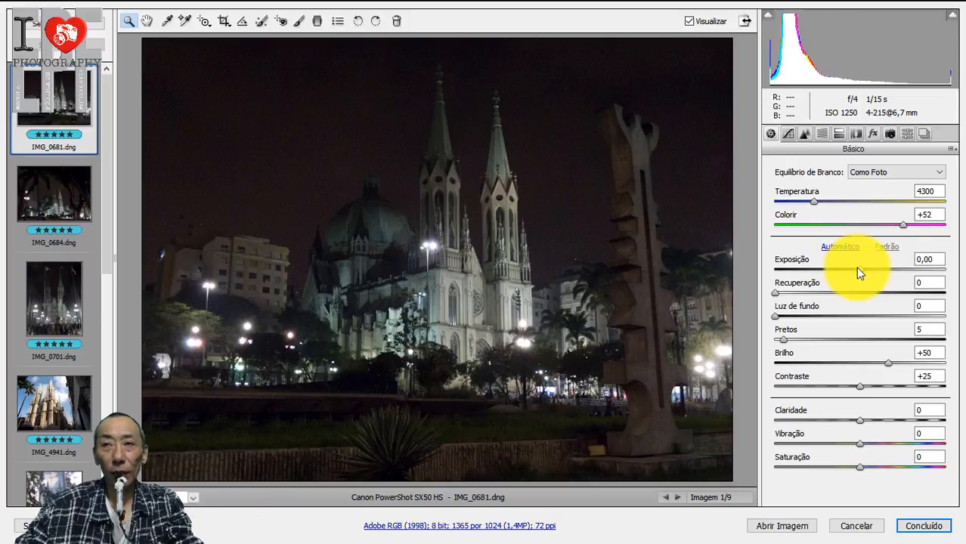
Adjust IMG_0681.dng: exposure +0,25, fill light (Luz de fundo) 16 and contrast +38
left_click_drag(855, 267, 862, 268)
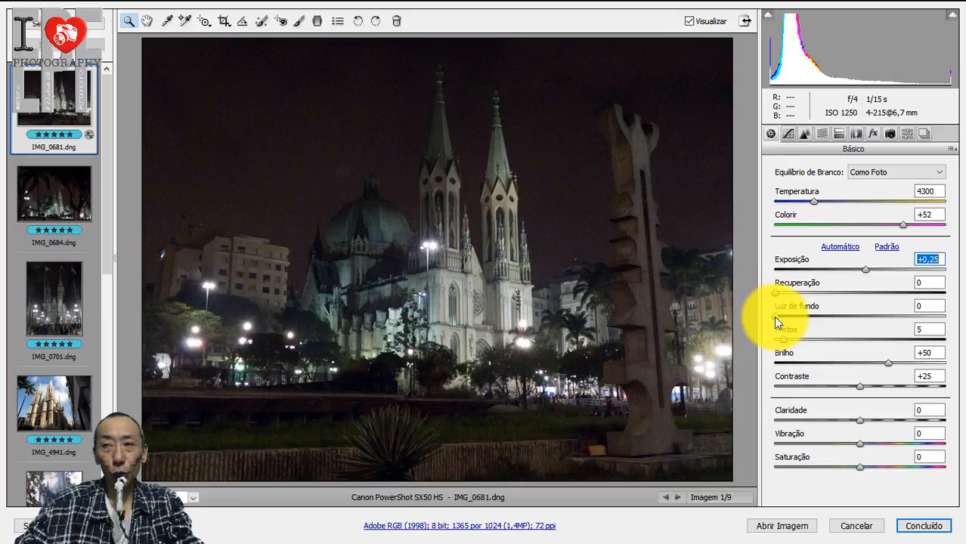
left_click_drag(773, 315, 793, 315)
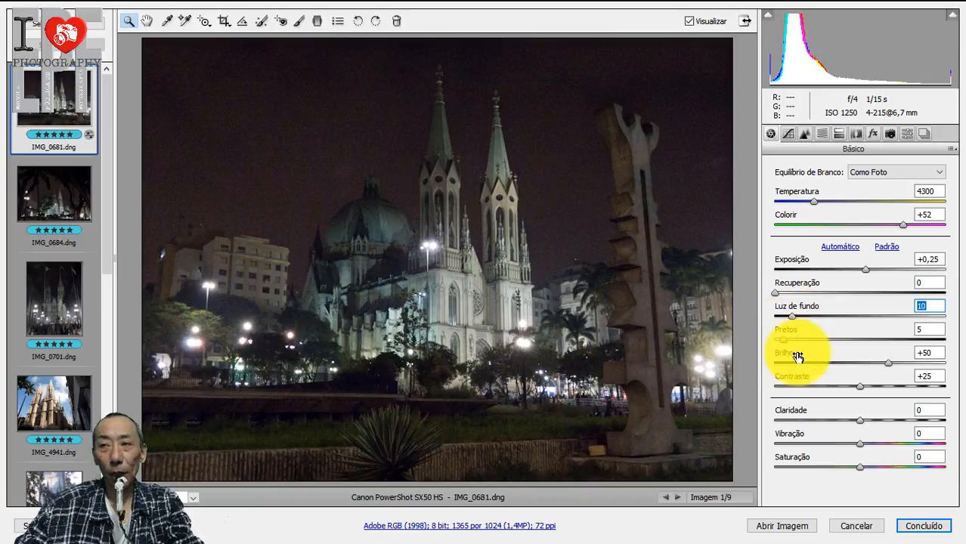
mouse_move(790, 317)
left_mouse_down()
mouse_move(755, 323)
mouse_move(797, 330)
mouse_move(802, 318)
left_mouse_up()
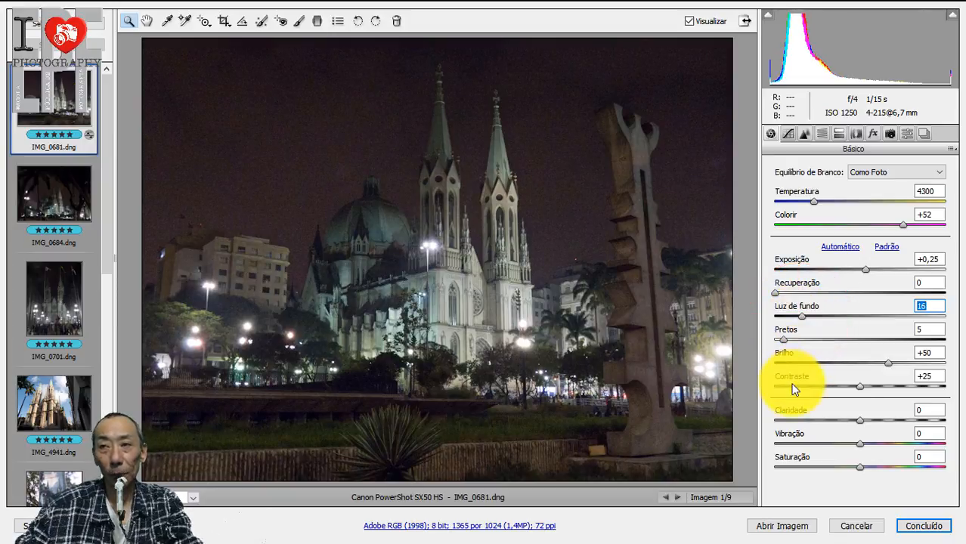
left_click_drag(857, 387, 873, 390)
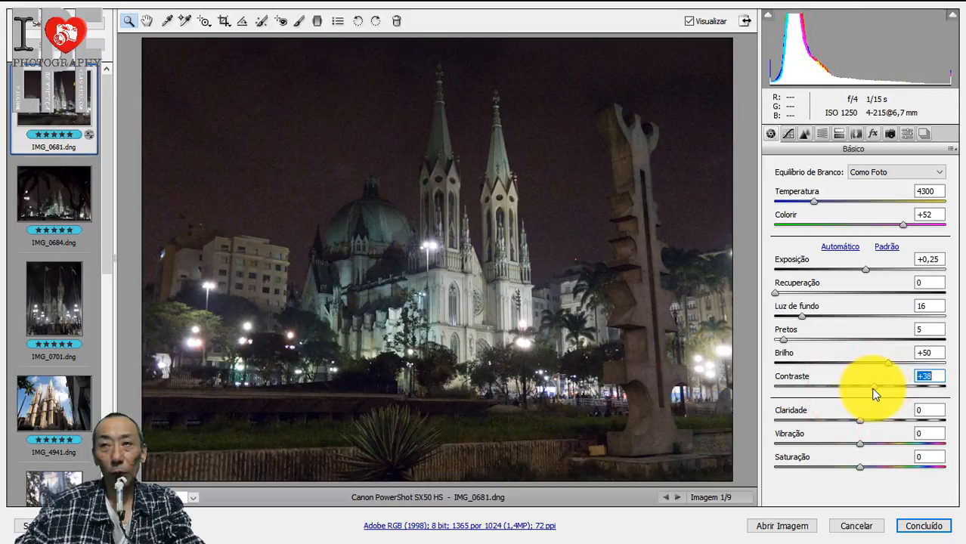
Compare IMG_0681.dng before and after the basic adjustments, keeping the preview on and the exposure at +0,25
left_click(703, 20)
left_click(703, 20)
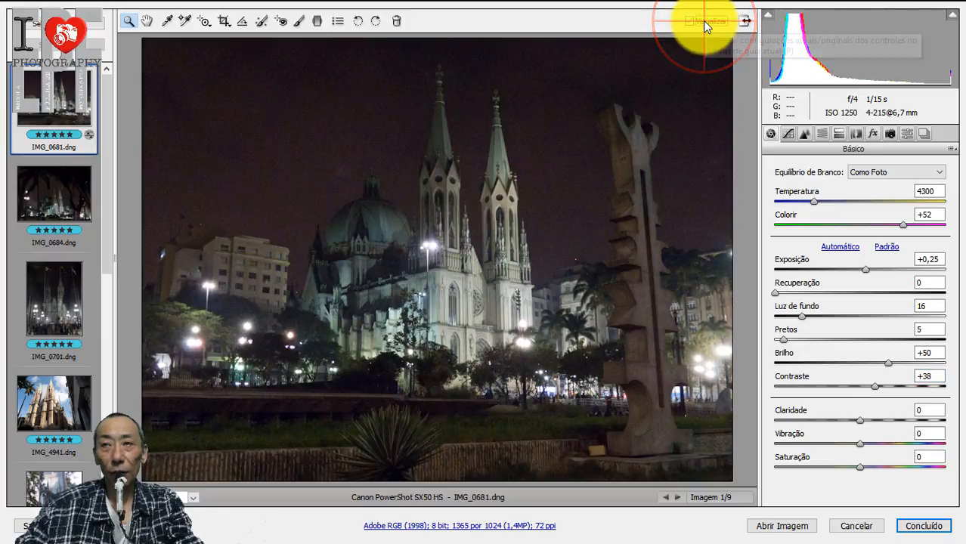
left_click(703, 20)
left_click(703, 23)
left_click(703, 23)
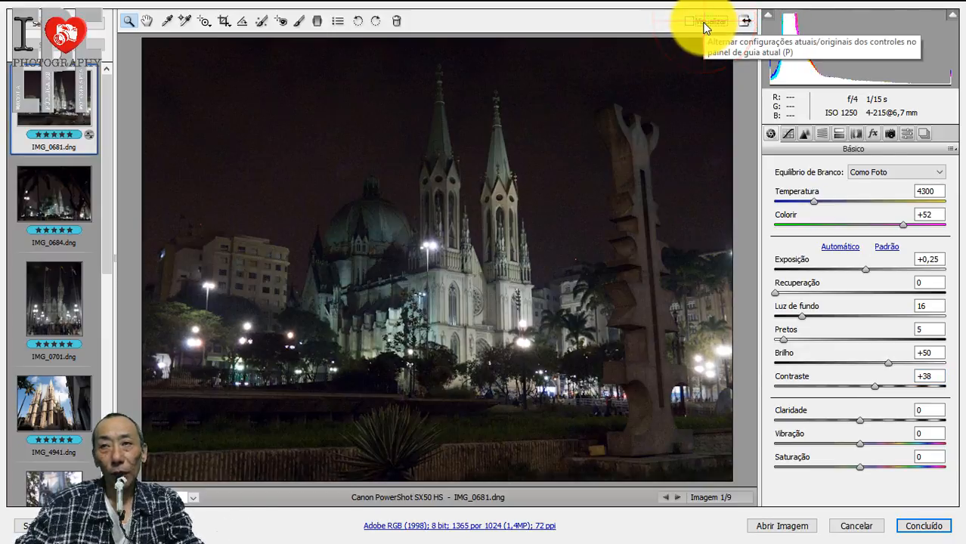
left_click(703, 23)
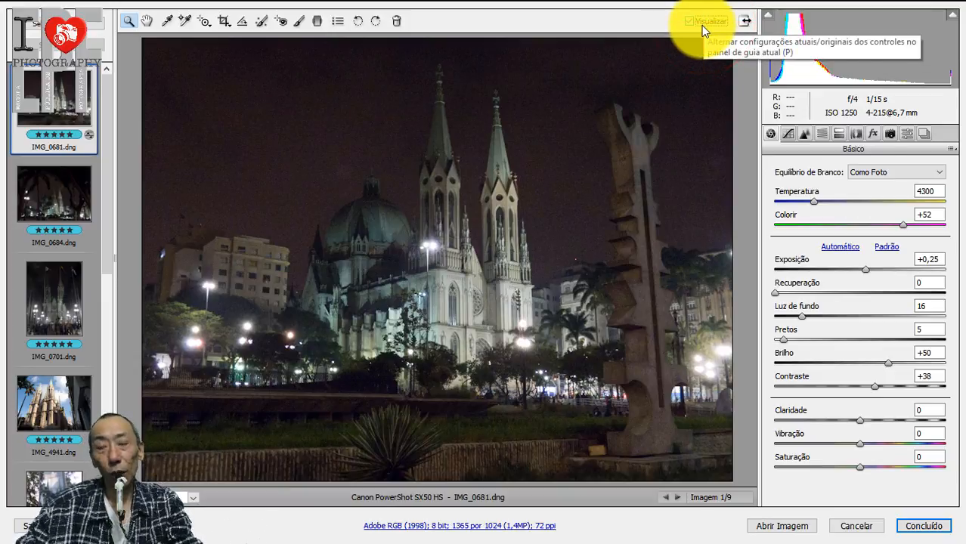
left_click(703, 26)
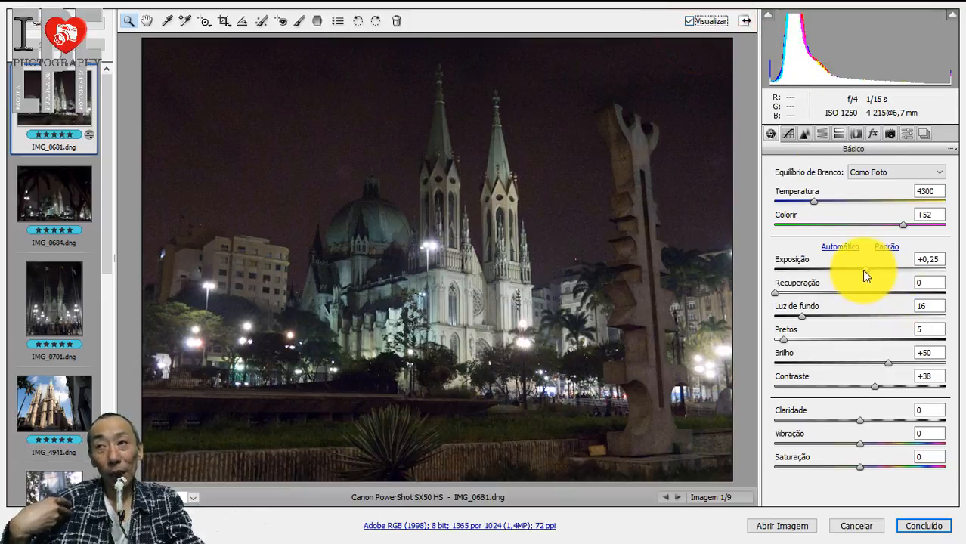
left_click_drag(862, 269, 864, 270)
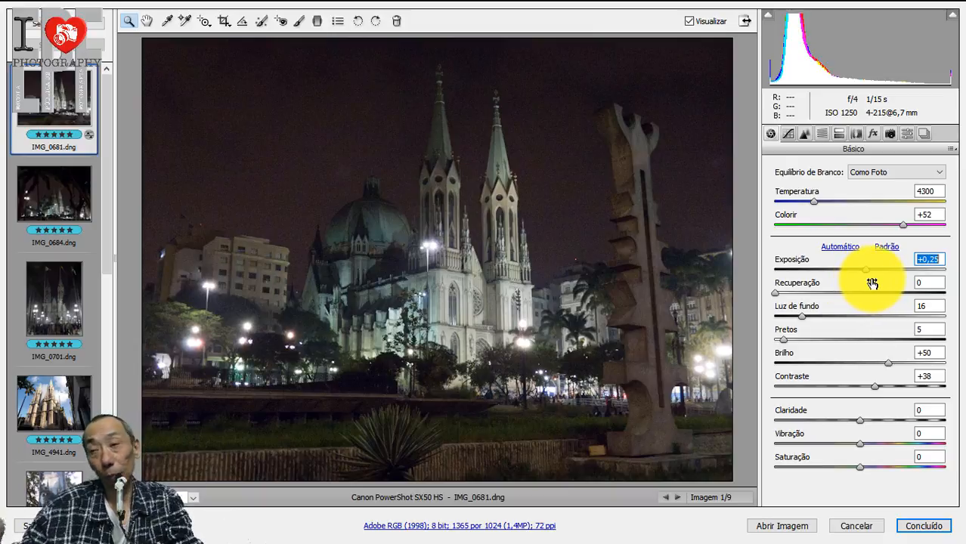
Adjust IMG_0684.dng: fill light (Luz de fundo) 11, exposure +0,55 and contrast +38
left_click(46, 190)
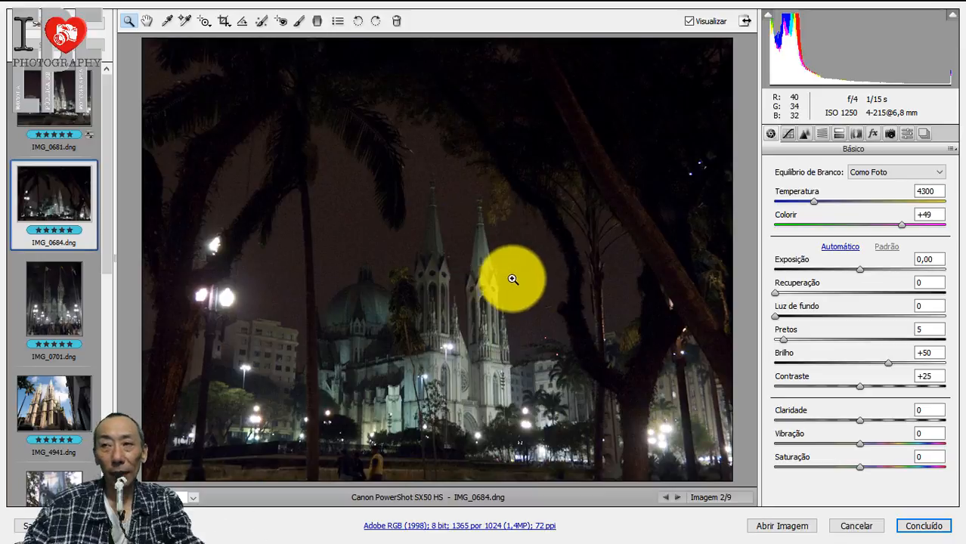
left_click_drag(773, 318, 794, 325)
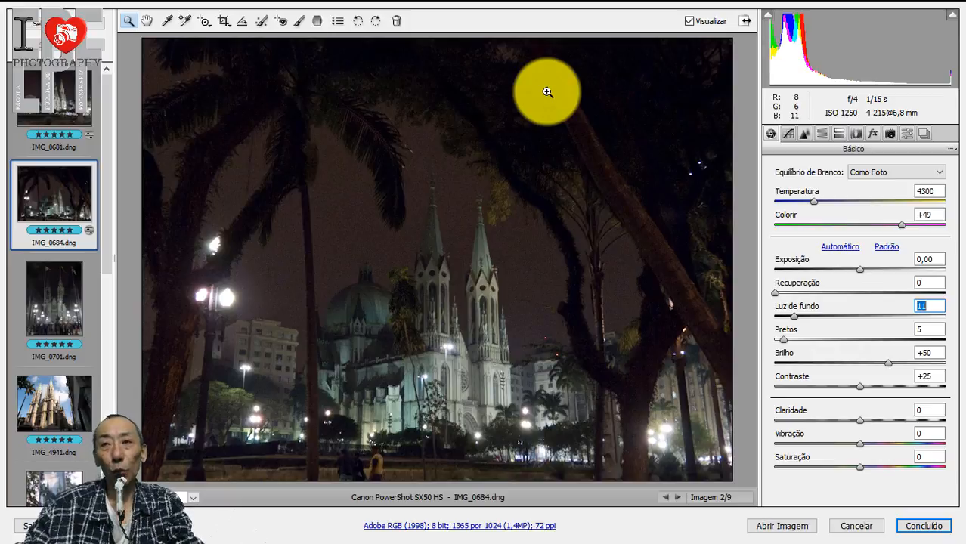
left_click(863, 273)
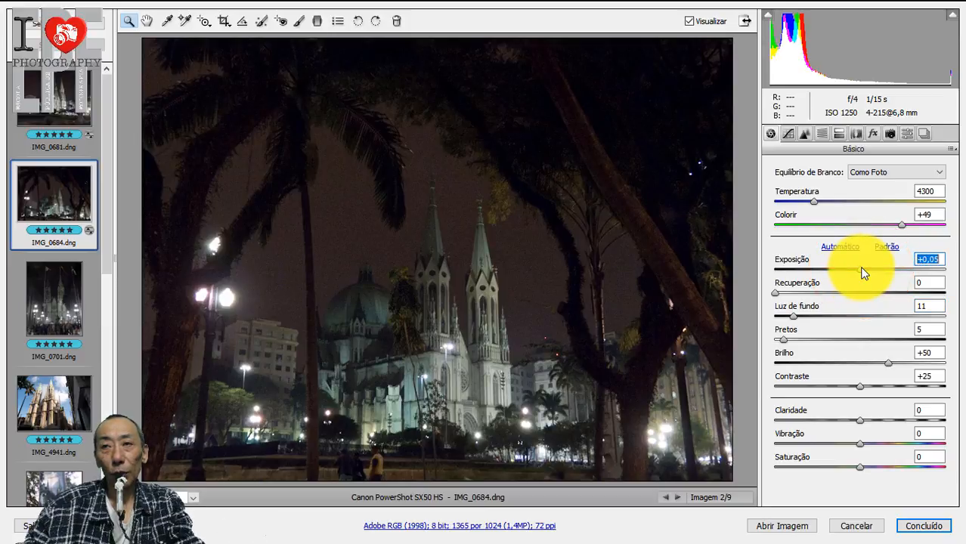
left_click_drag(863, 269, 873, 269)
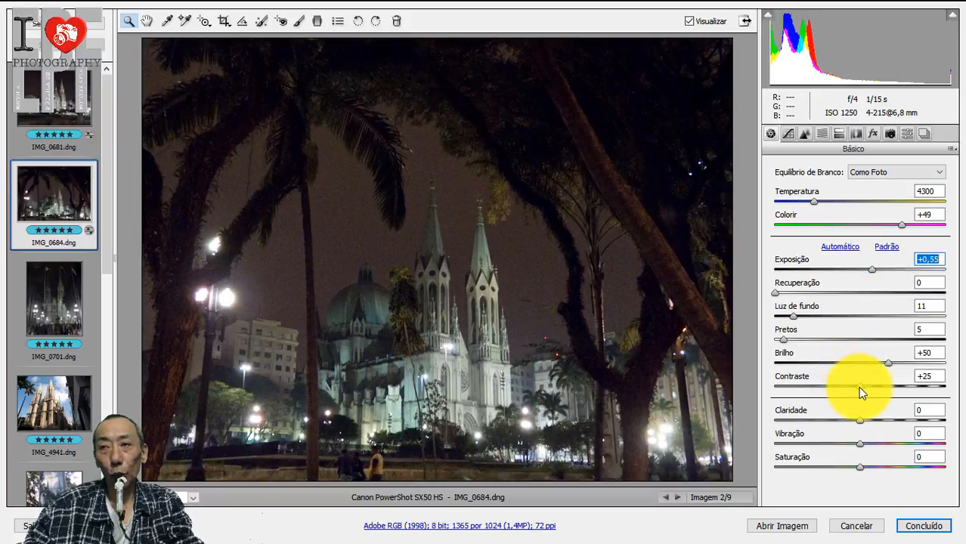
left_click_drag(859, 387, 874, 389)
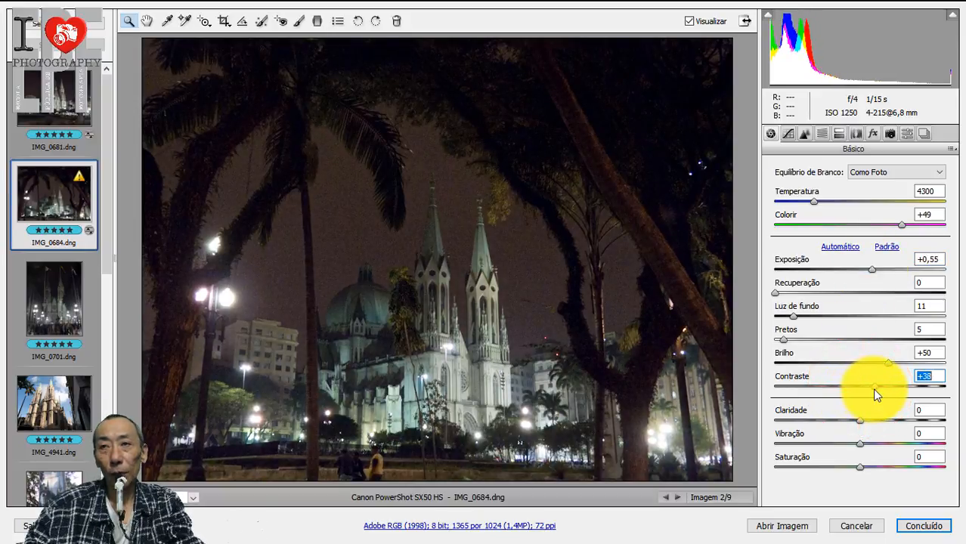
Compare IMG_0684.dng with and without its basic adjustments, leaving the preview on
left_click(724, 25)
left_click(723, 25)
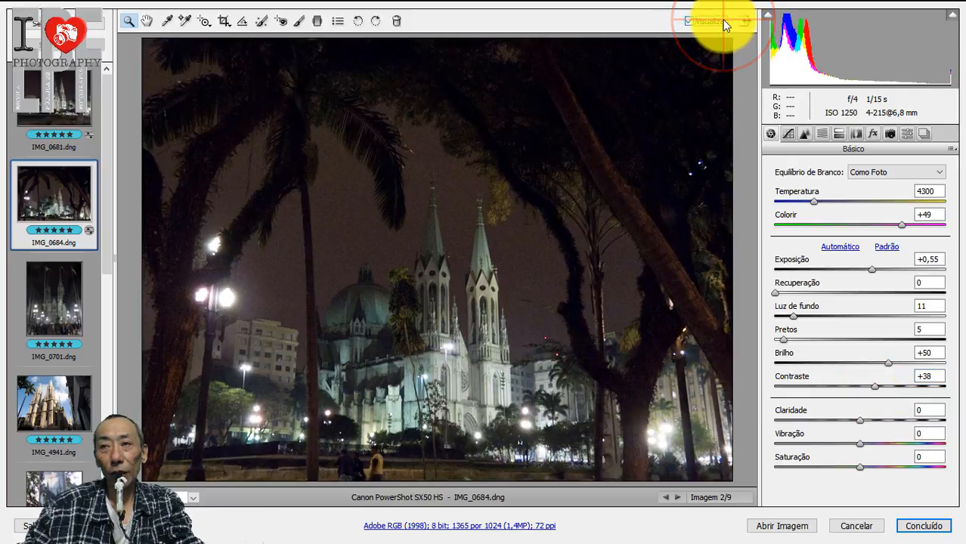
left_click(723, 25)
left_click(724, 25)
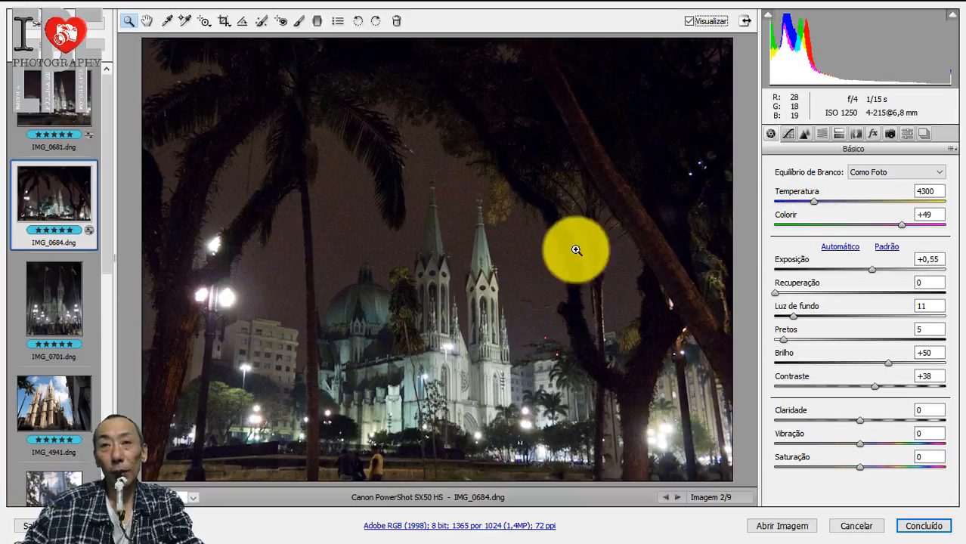
Switch to IMG_0701.dng and set its fill light (Luz de fundo) to 20 and contrast to +41
left_click(50, 318)
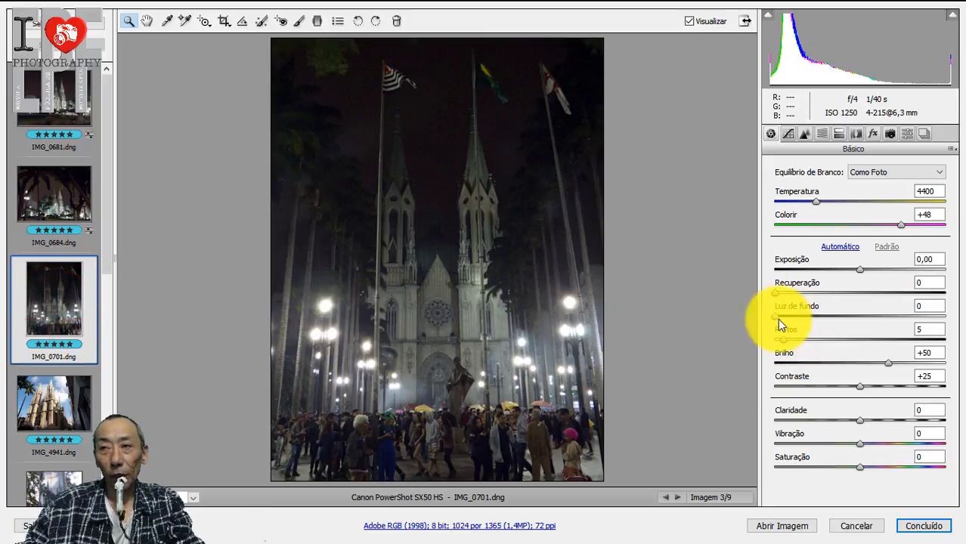
left_click_drag(776, 316, 809, 317)
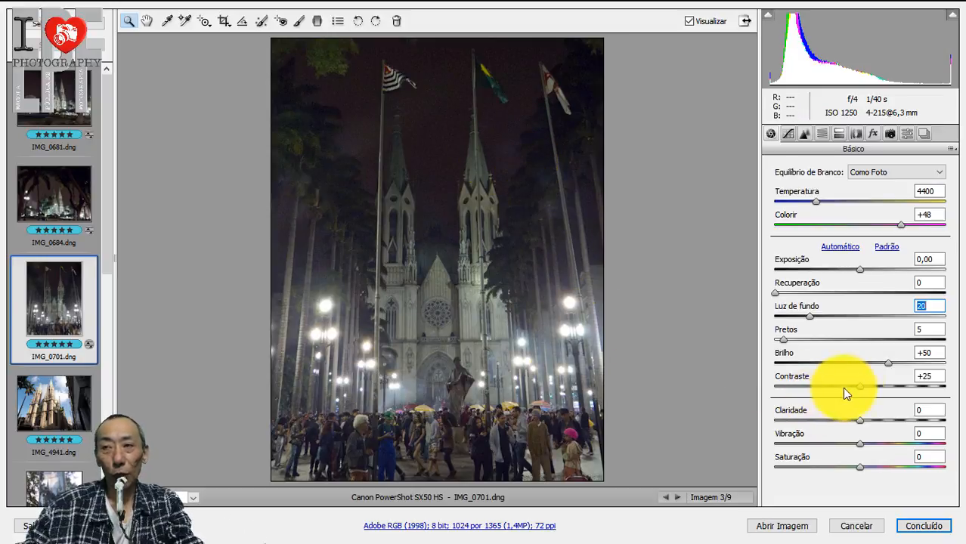
left_click_drag(861, 391, 876, 384)
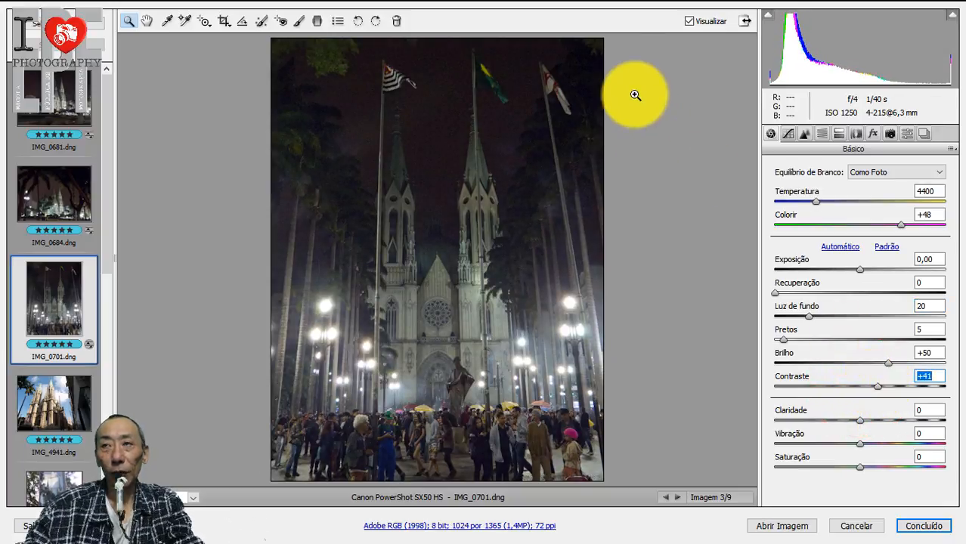
Compare IMG_0701.dng before and after the fill light and contrast adjustments, leaving the preview on
left_click(703, 22)
left_click(703, 21)
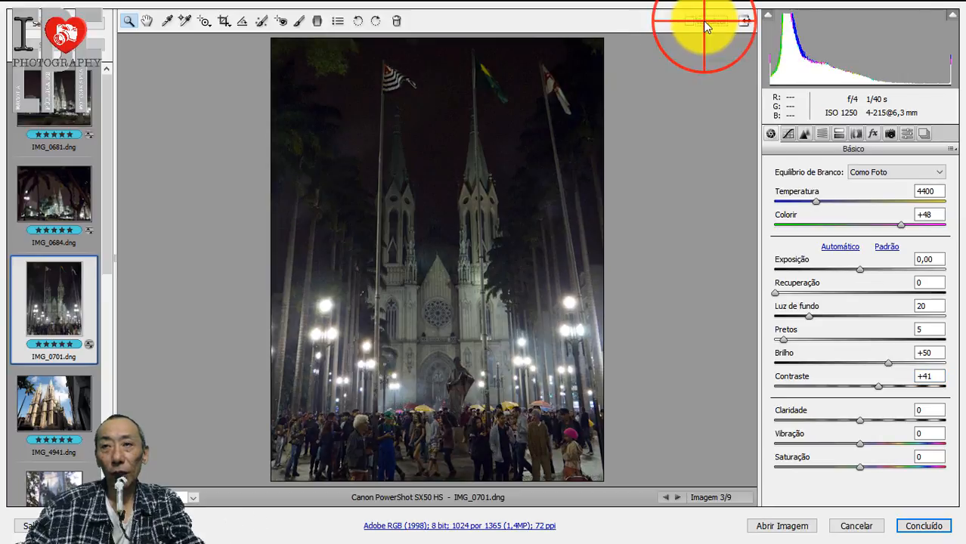
left_click(703, 21)
left_click(703, 21)
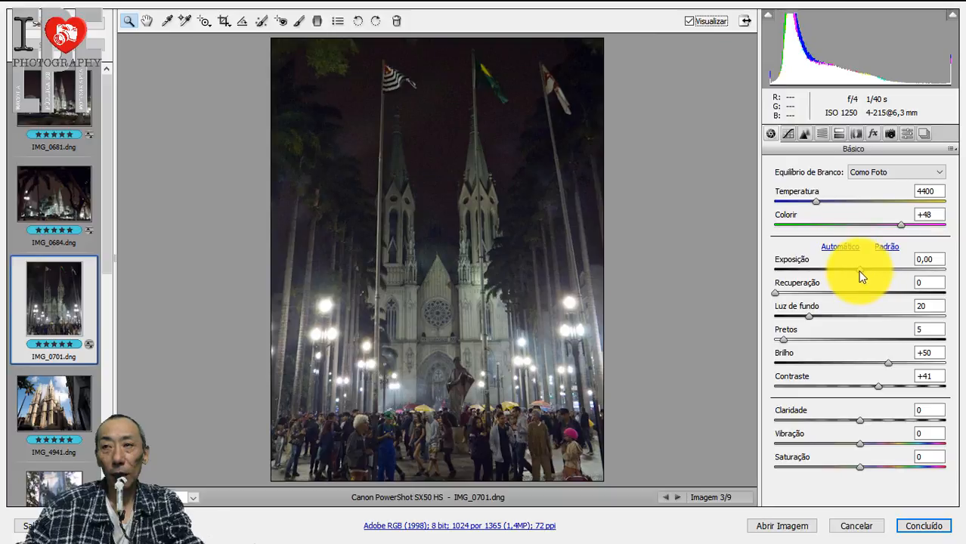
Set the exposure of IMG_0701.dng to +0,20 and its contrast to +44
left_click_drag(861, 276, 865, 277)
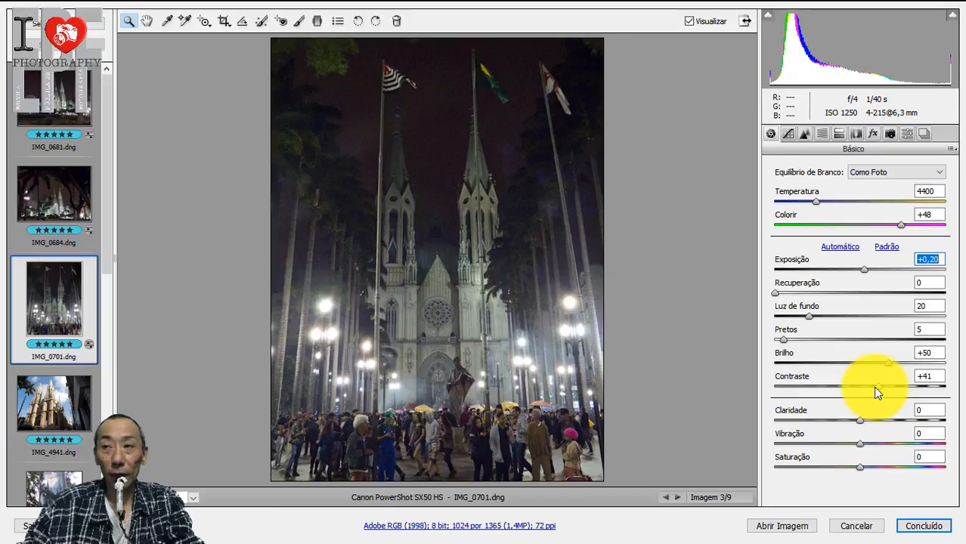
left_click_drag(874, 387, 883, 387)
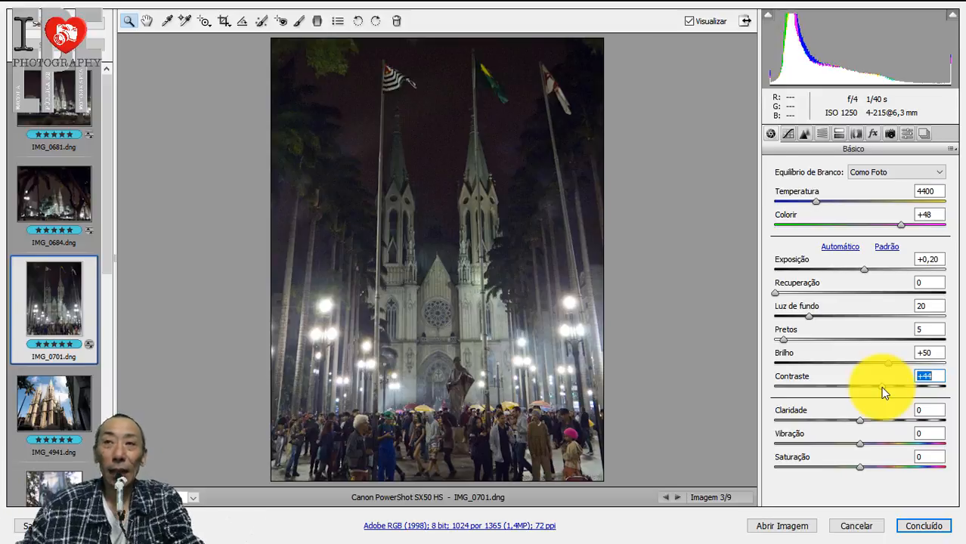
left_click(924, 526)
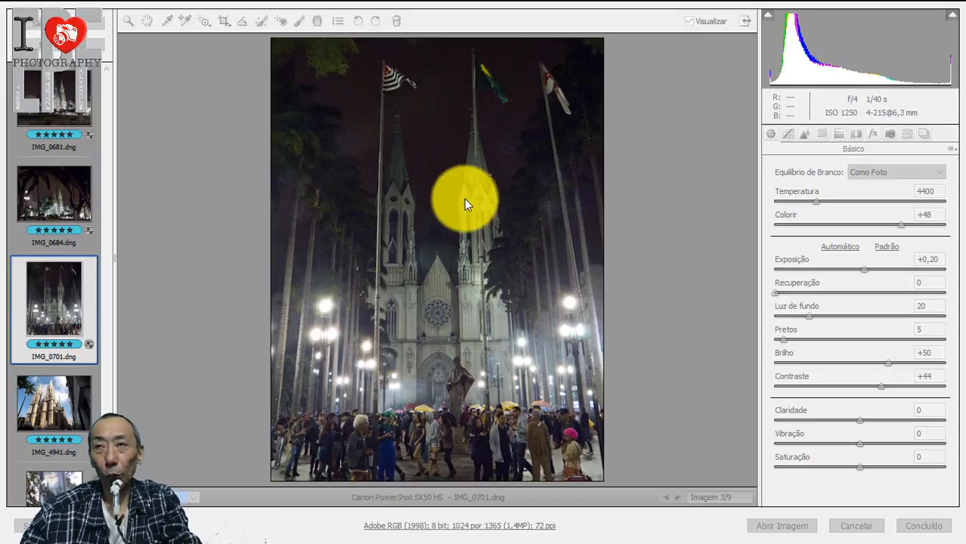
left_click(454, 20)
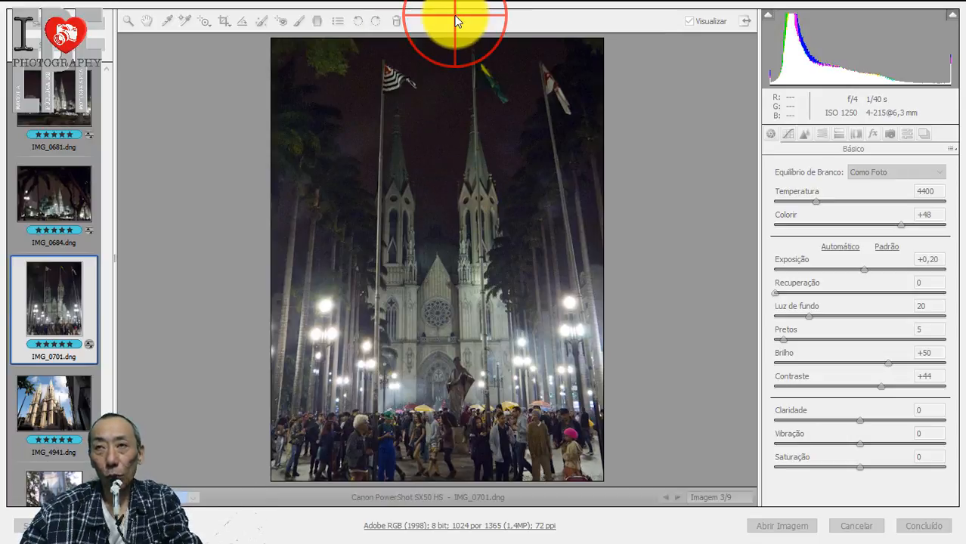
Add a graduated filter to IMG_0701.dng from the photo's top edge down to just above the crowd, with exposure +0,90 and contrast +31
left_click(316, 23)
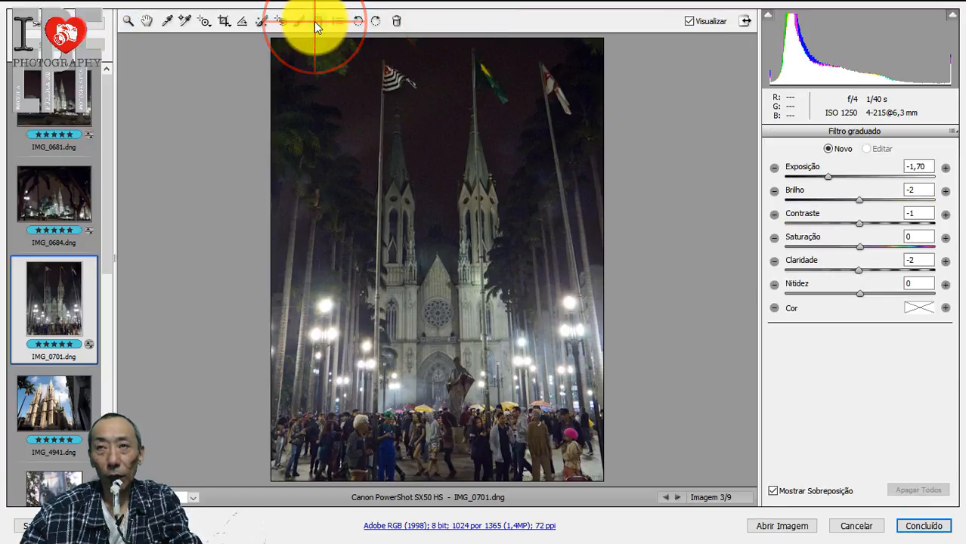
left_click_drag(427, 37, 431, 376)
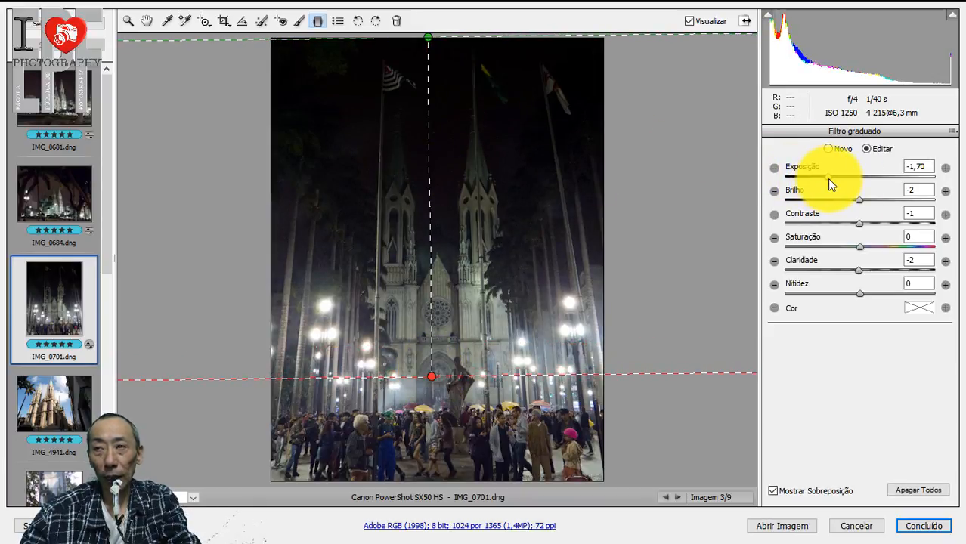
left_click_drag(827, 178, 868, 177)
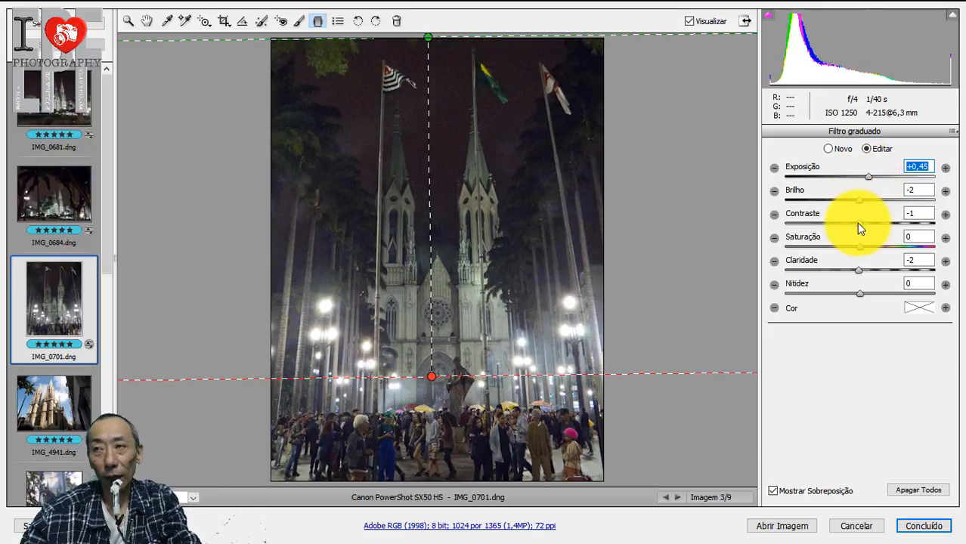
left_click_drag(859, 224, 882, 225)
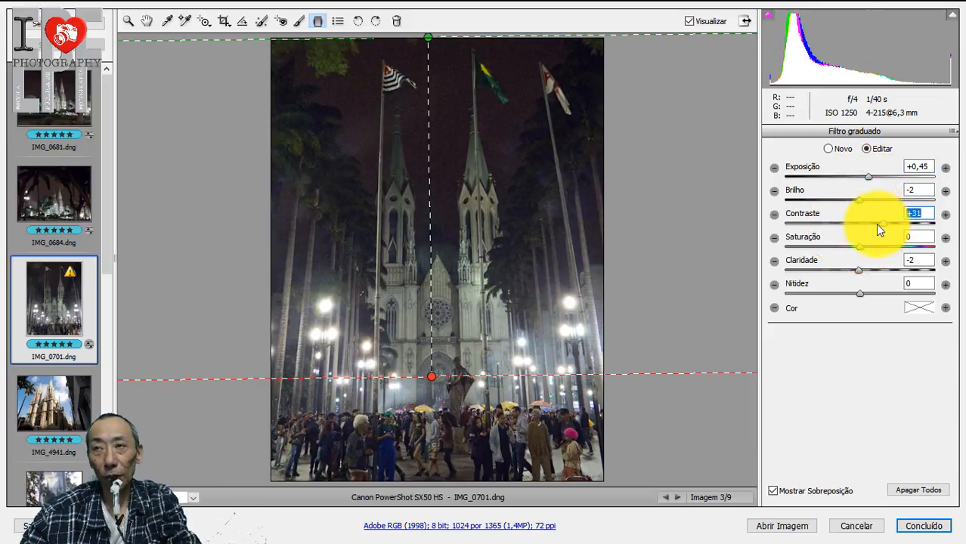
left_click_drag(864, 175, 875, 176)
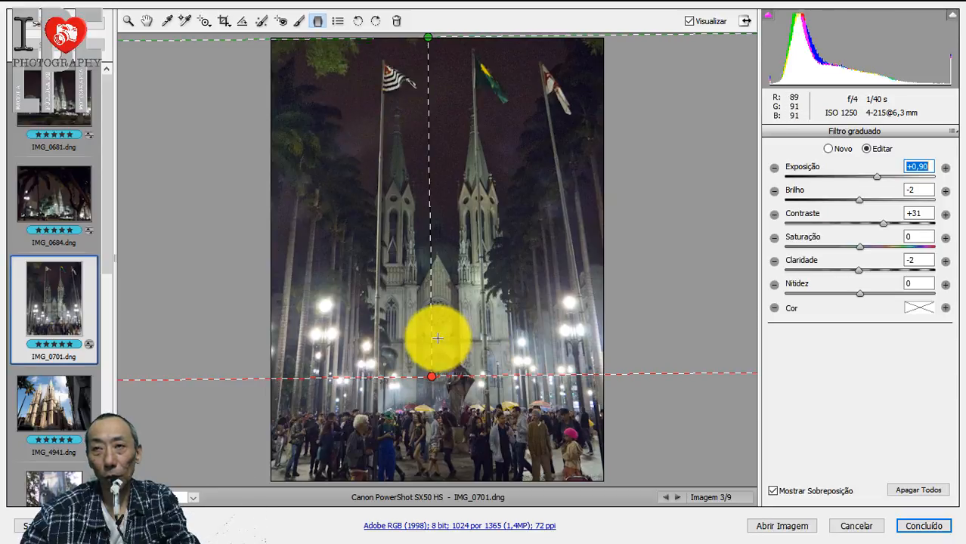
Compare IMG_0701.dng with and without the graduated filter, leaving the preview on
left_click(698, 22)
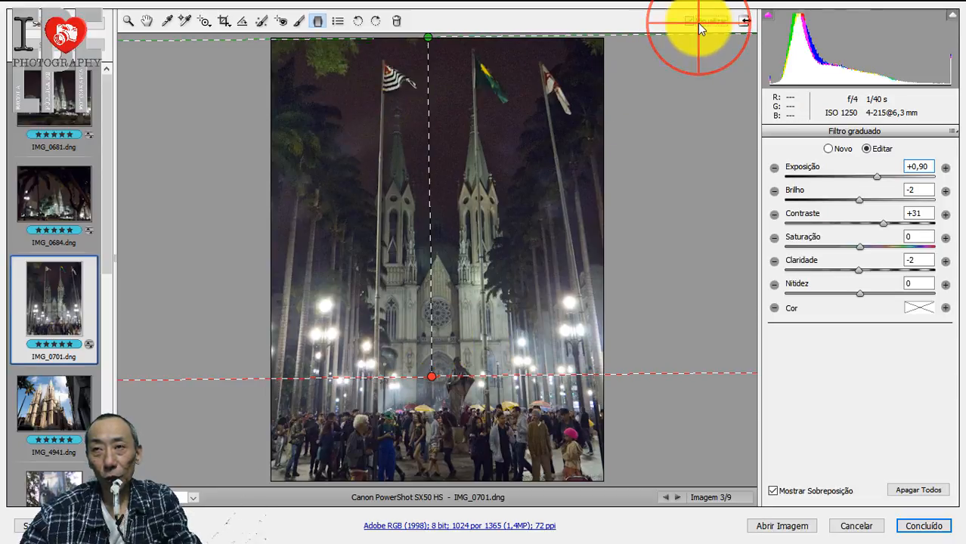
left_click(698, 23)
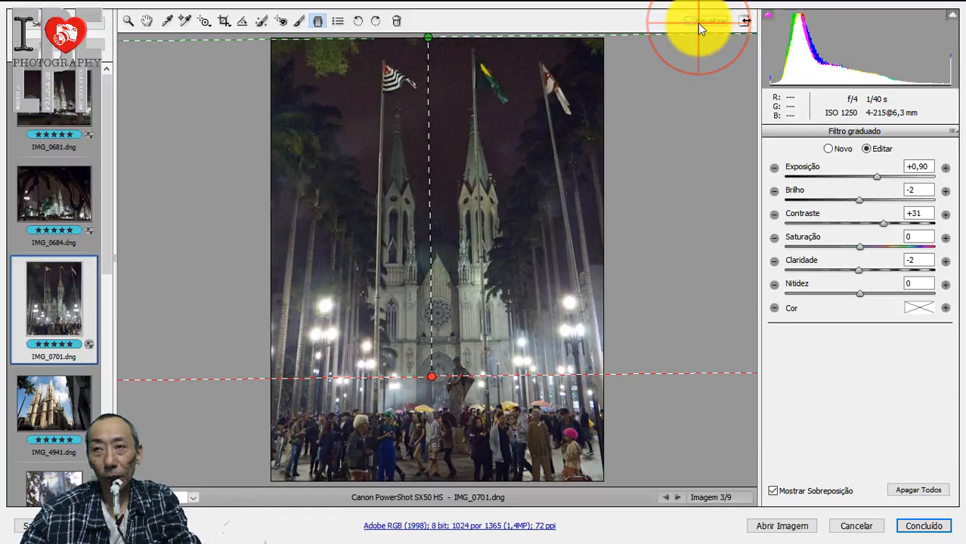
left_click(697, 23)
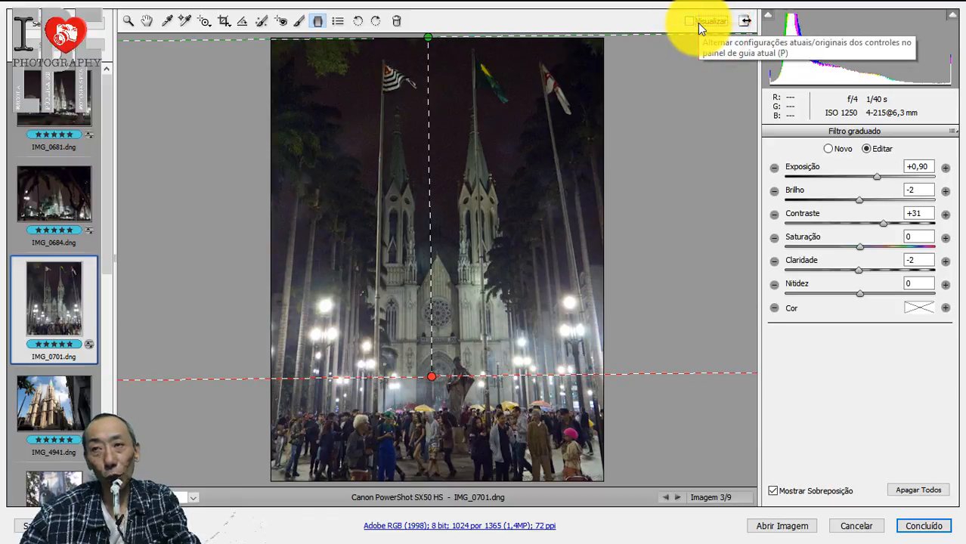
left_click(697, 23)
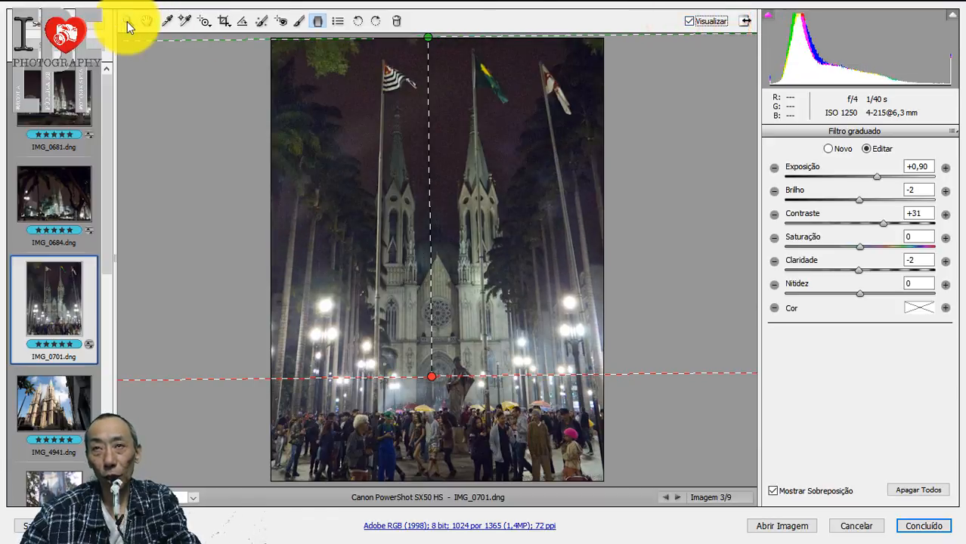
Set the overall contrast of IMG_0701.dng to +65 and compare the photo before and after the basic adjustments
left_click(128, 21)
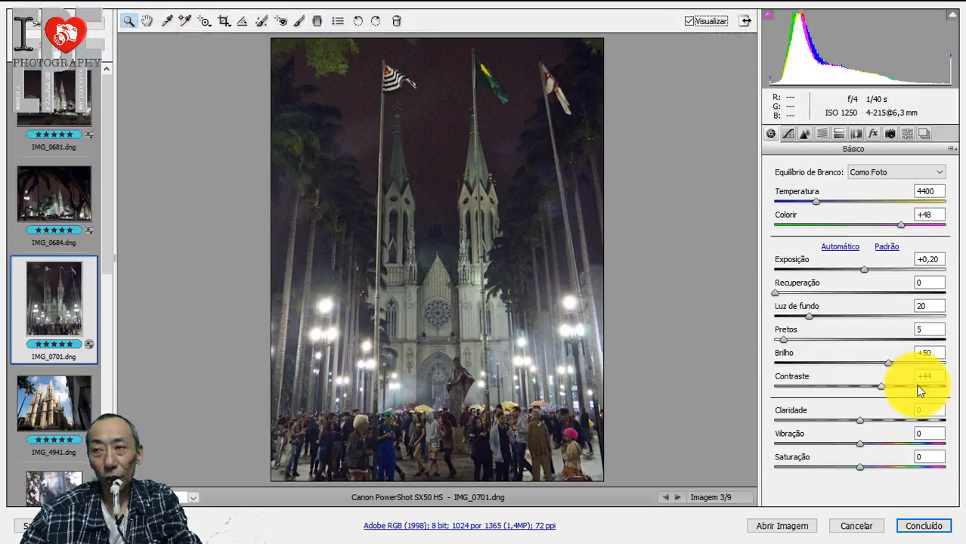
left_click_drag(883, 389, 907, 389)
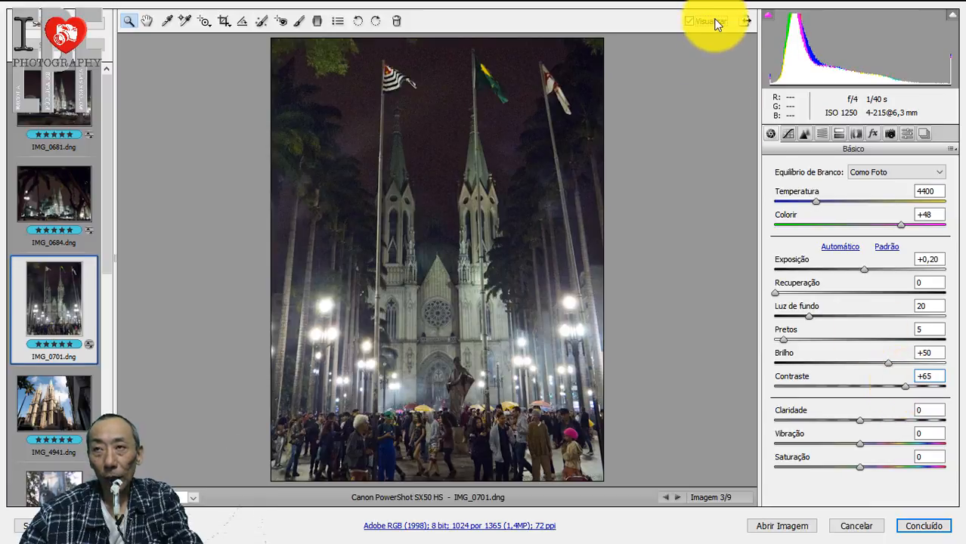
left_click(715, 23)
left_click(715, 22)
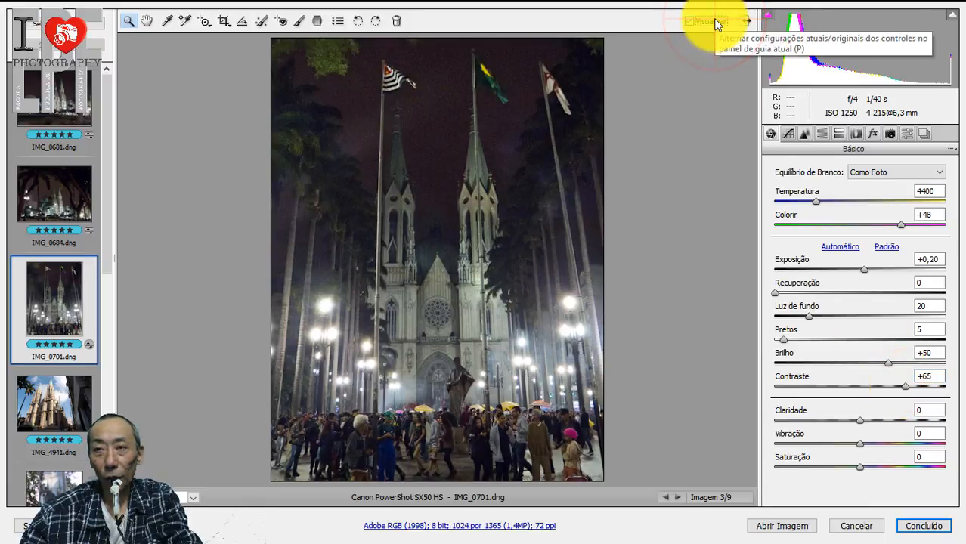
left_click(715, 22)
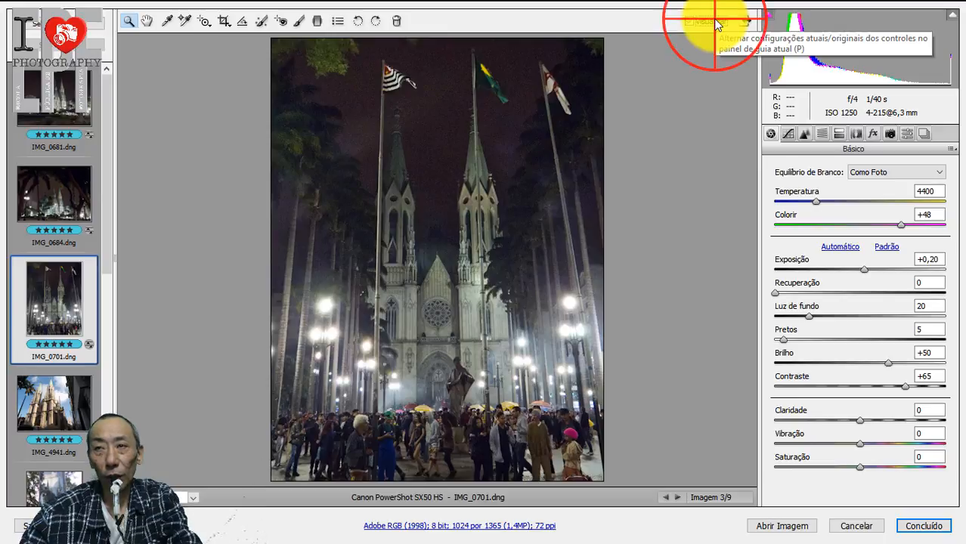
left_click(715, 23)
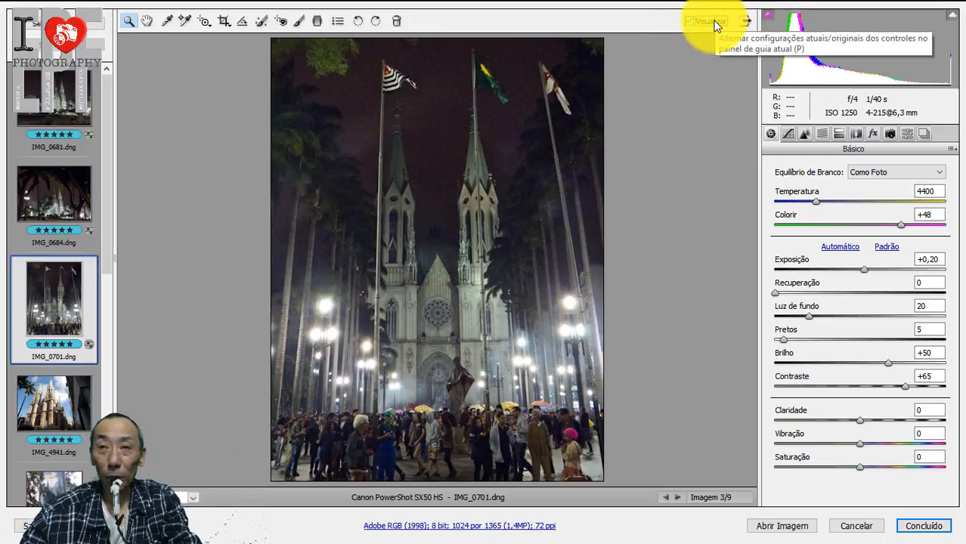
Switch to IMG_4941.dng and set its fill light (Luz de fundo) to 11, exposure to -0,45 and contrast to +45
scroll(45, 188, "down", 3)
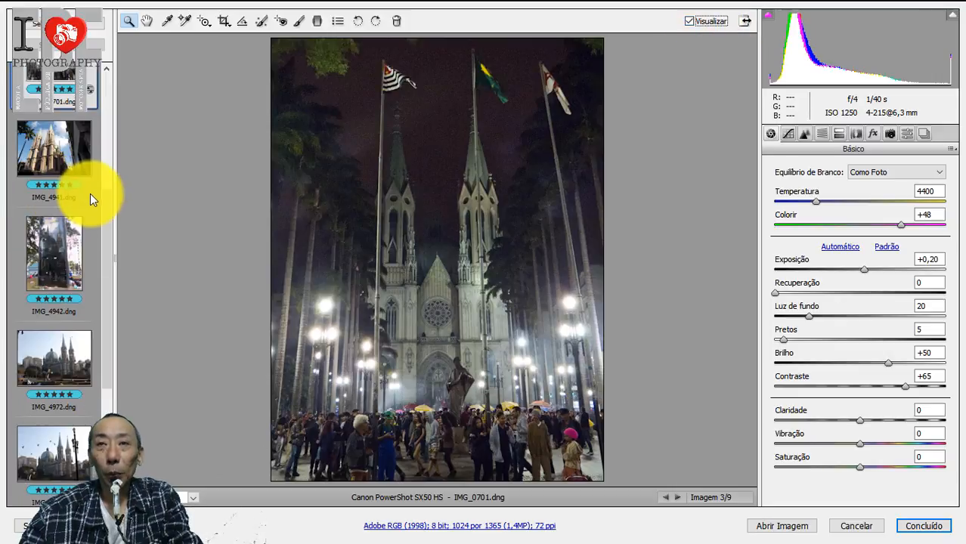
left_click(29, 151)
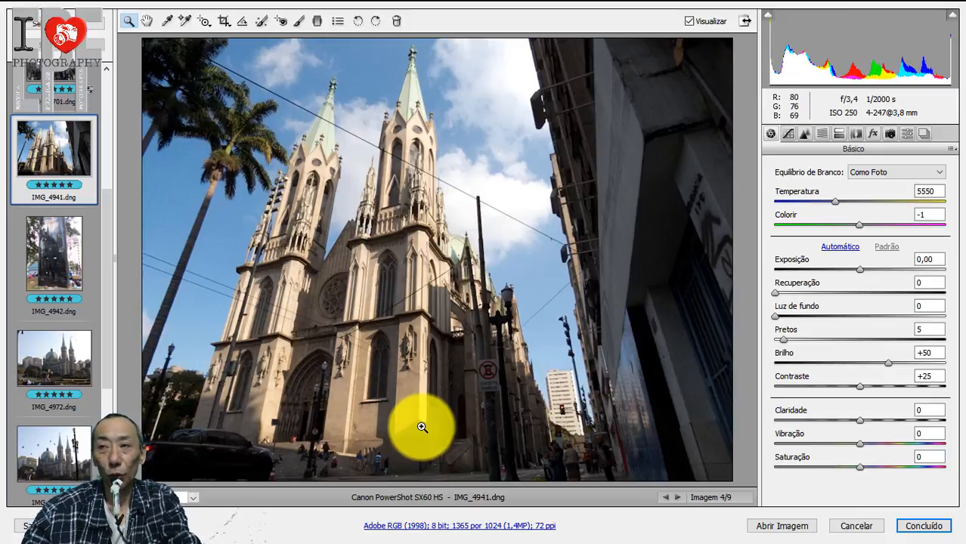
left_click_drag(772, 316, 792, 318)
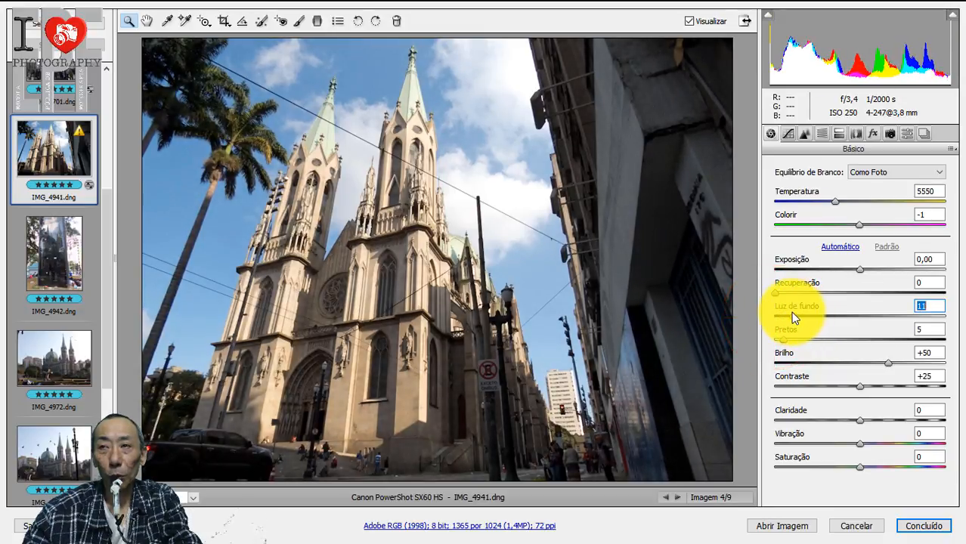
left_click(856, 270)
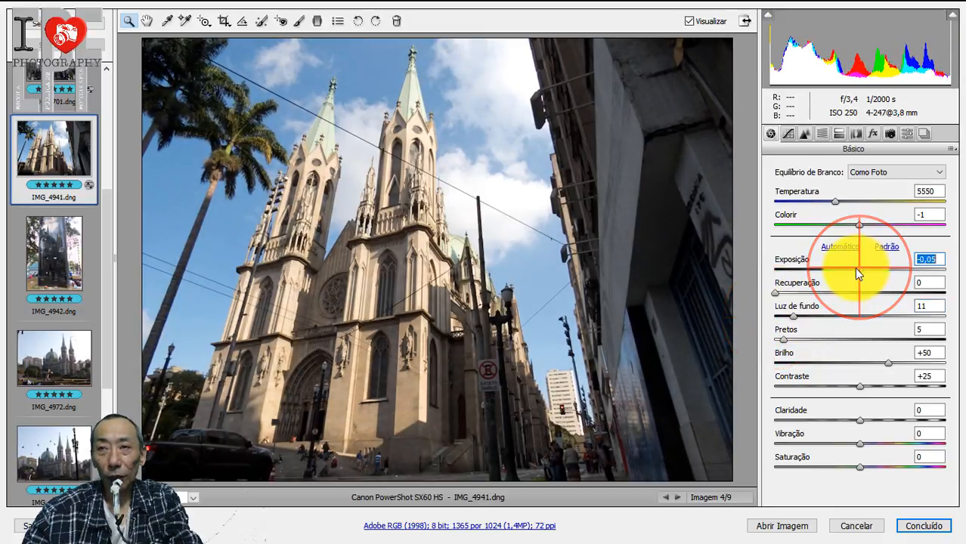
left_click_drag(854, 267, 851, 270)
left_click_drag(862, 387, 882, 387)
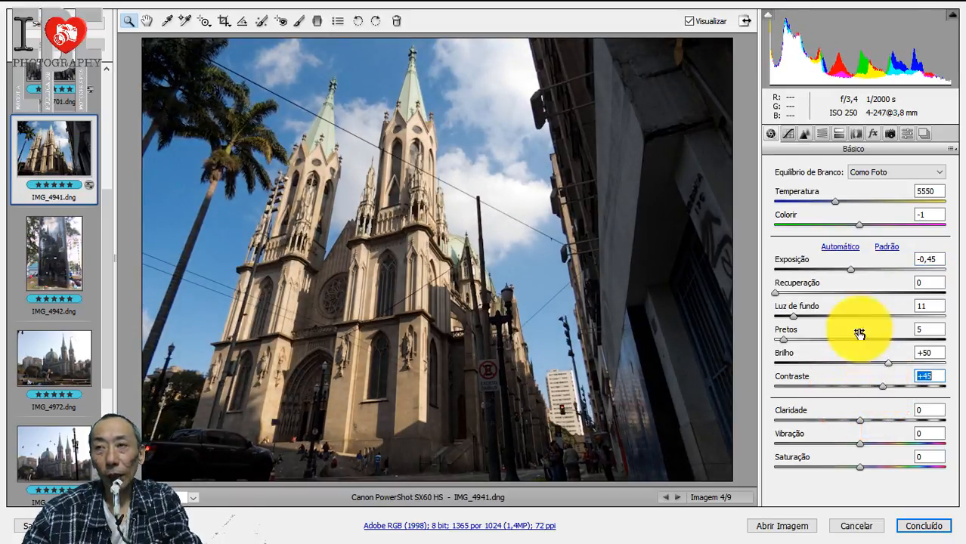
Compare IMG_4941.dng before and after its basic adjustments, leaving the preview on
left_click(709, 25)
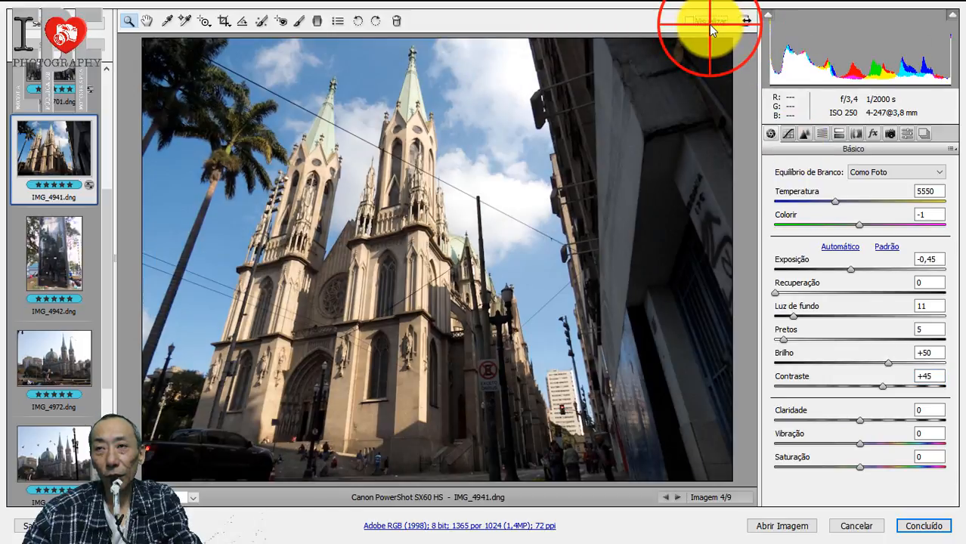
left_click(709, 24)
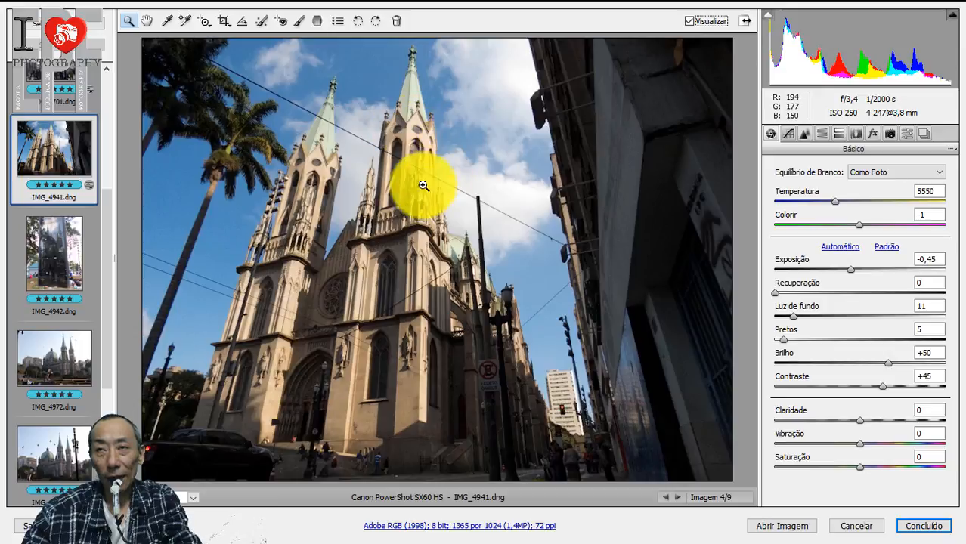
left_click(708, 23)
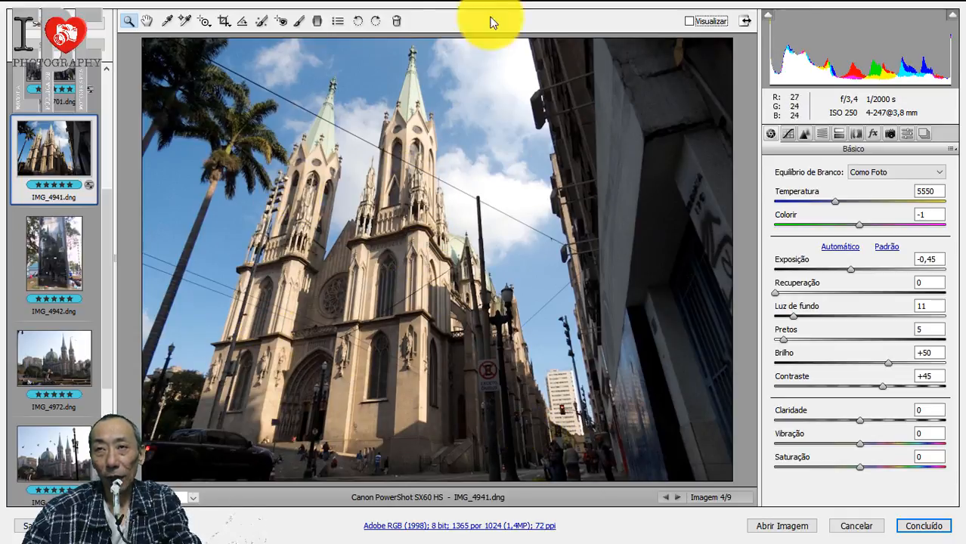
left_click(709, 21)
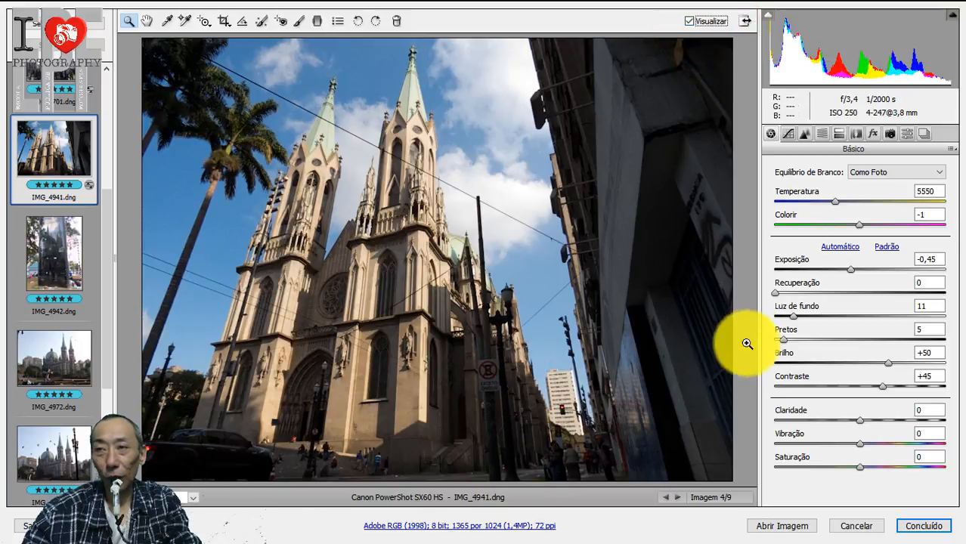
Set the fill light (Luz de fundo) of IMG_4941.dng to 35 and compare the photo before and after
left_click_drag(788, 315, 827, 316)
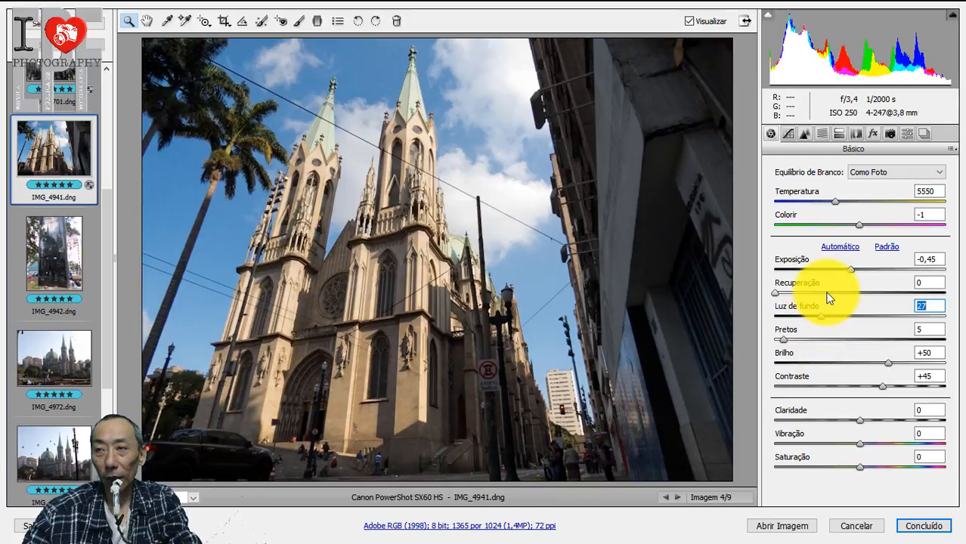
left_click_drag(818, 313, 833, 315)
left_click(704, 24)
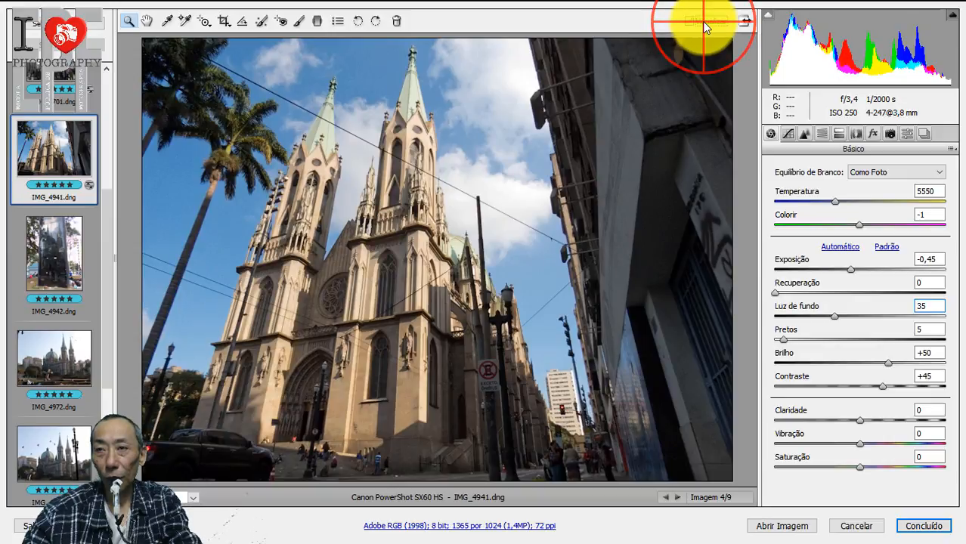
left_click(703, 23)
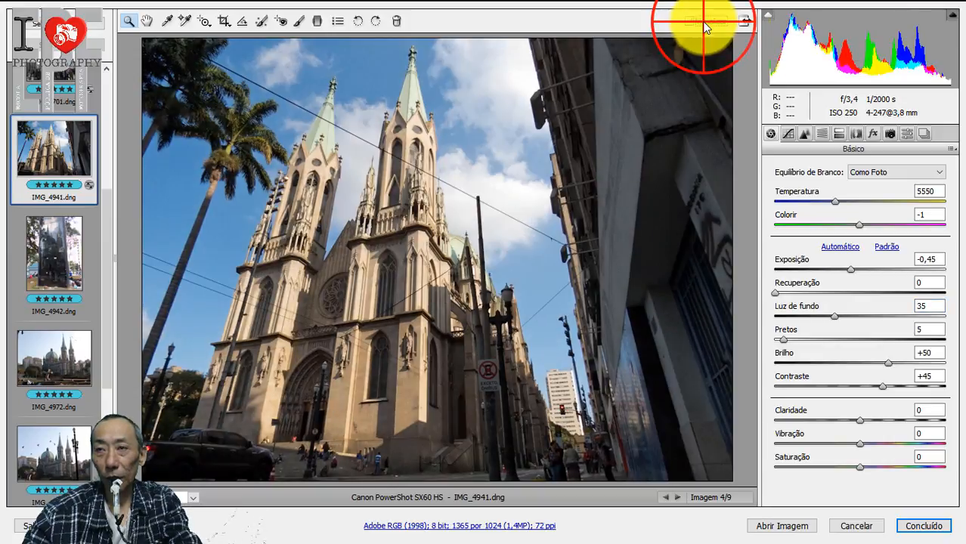
left_click(704, 23)
left_click(703, 24)
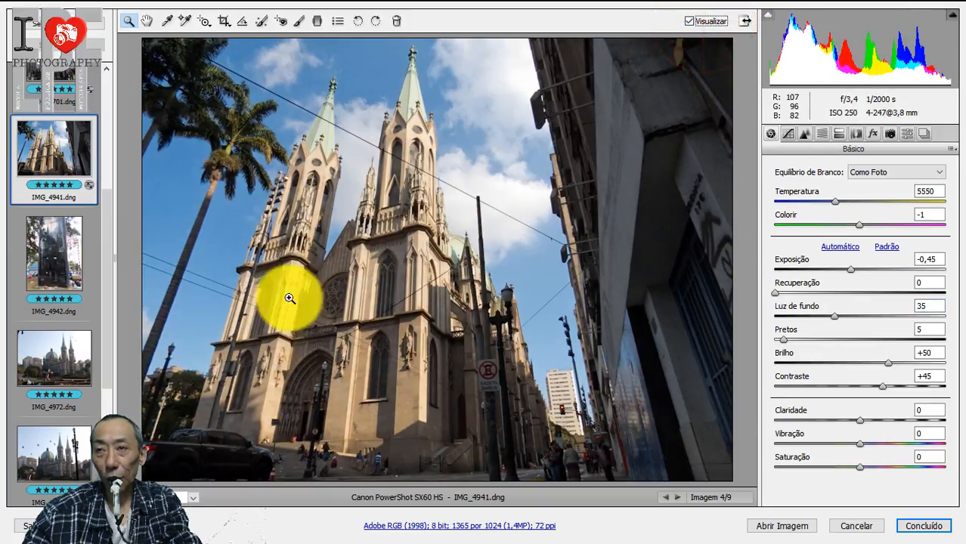
Set the contrast of IMG_4941.dng to +51 and its exposure to -0,55, then compare before and after
left_click_drag(880, 386, 889, 386)
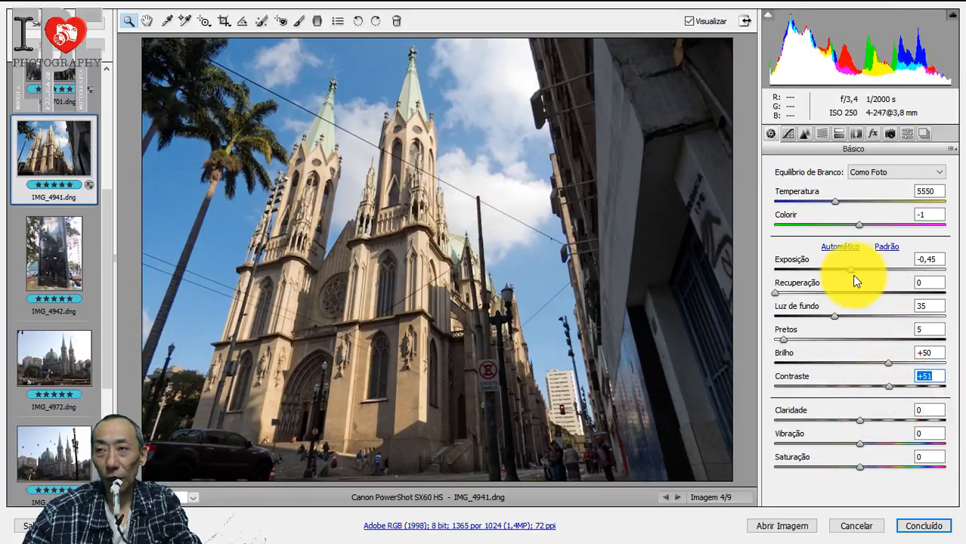
left_click_drag(852, 274, 849, 273)
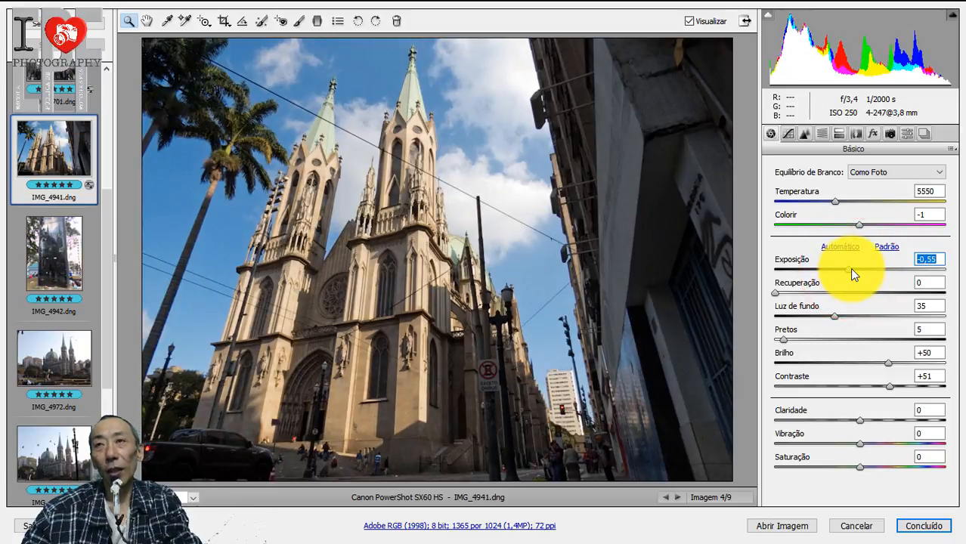
left_click(704, 20)
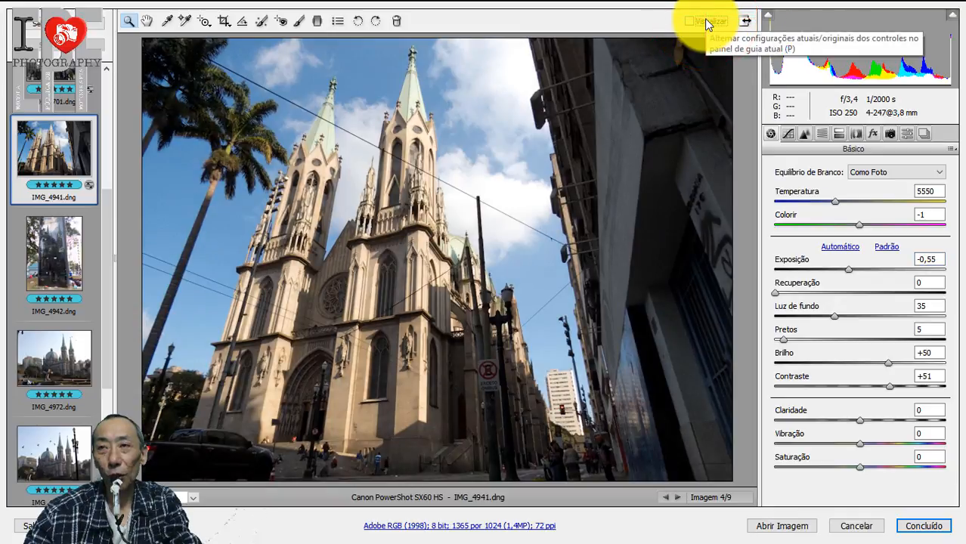
left_click(704, 22)
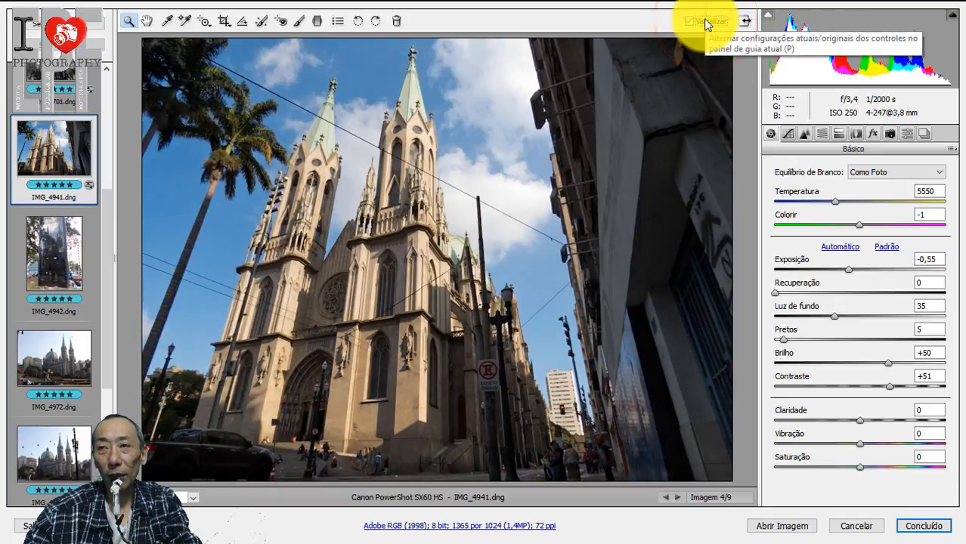
left_click(705, 21)
left_click(705, 21)
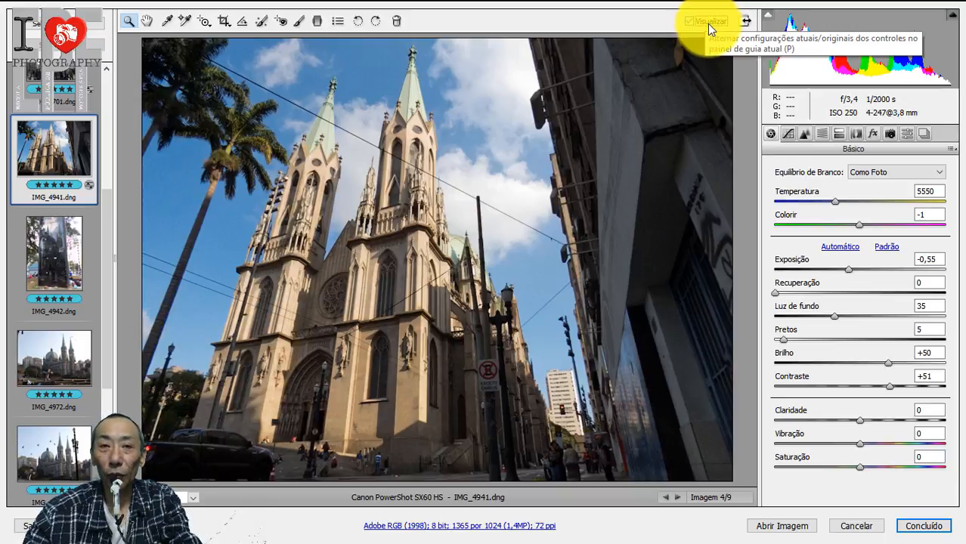
Switch to IMG_4942.dng and set its fill light (Luz de fundo) to 10, exposure to +0,55 and contrast to +100
left_click(47, 271)
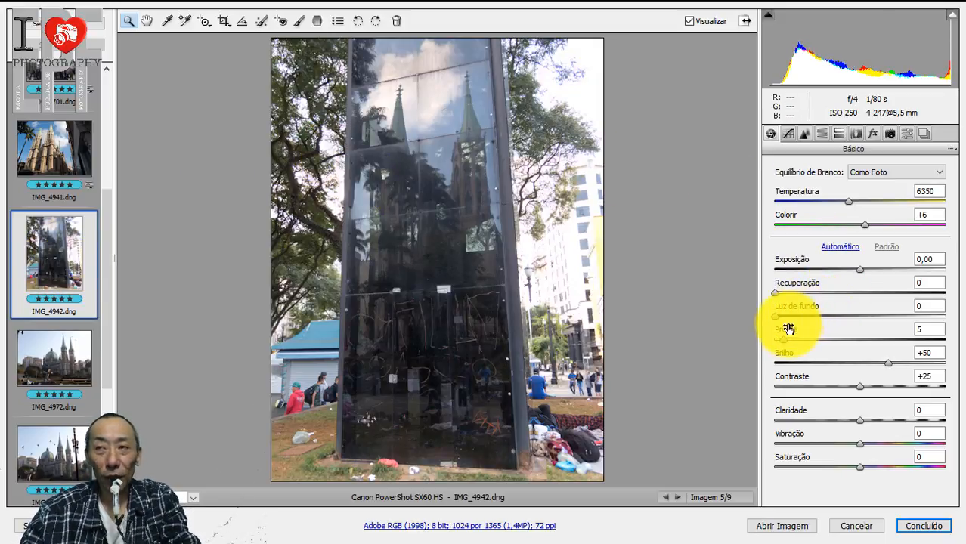
left_click_drag(774, 315, 792, 315)
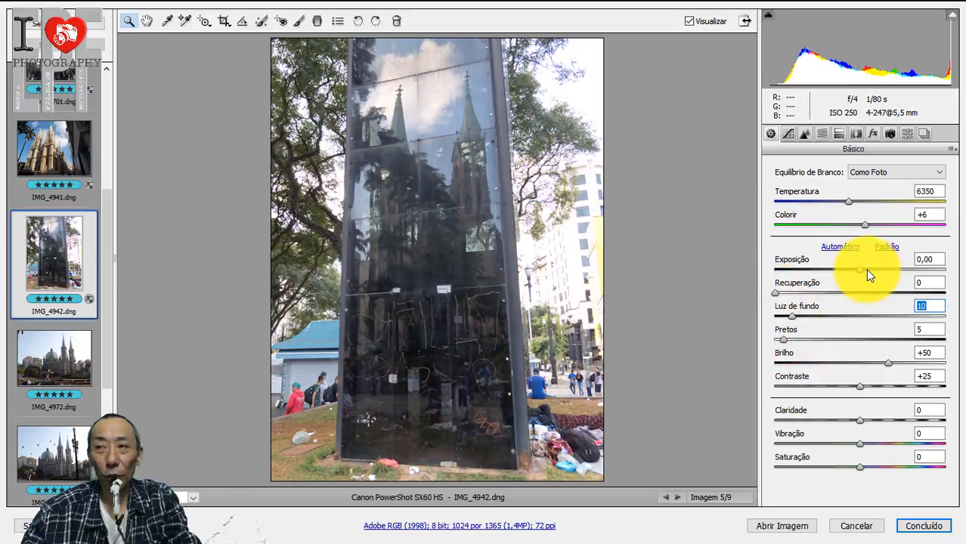
left_click_drag(856, 269, 868, 276)
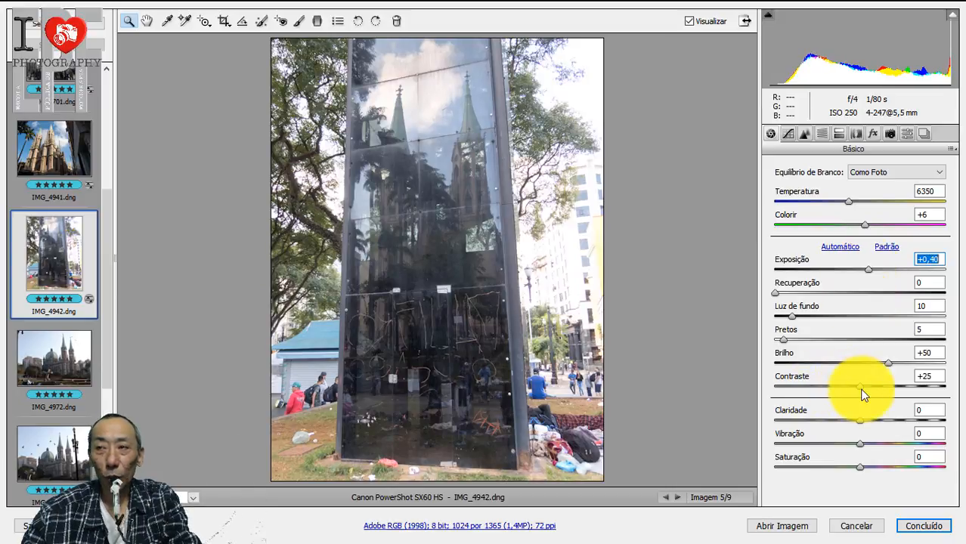
left_click_drag(860, 386, 962, 402)
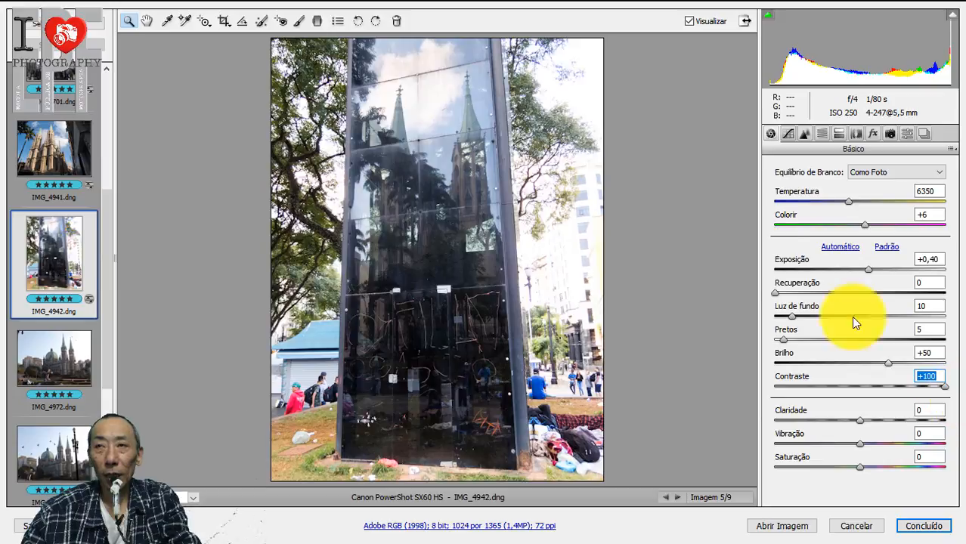
left_click_drag(867, 269, 872, 269)
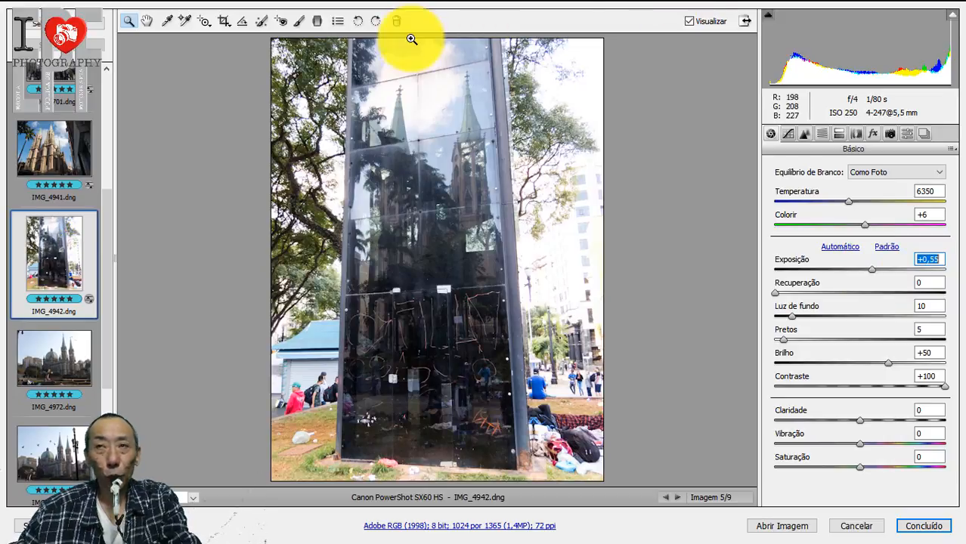
Add a graduated filter to IMG_4942.dng from just outside the photo's right edge inward to the glass tower, with exposure -2,20
left_click(317, 23)
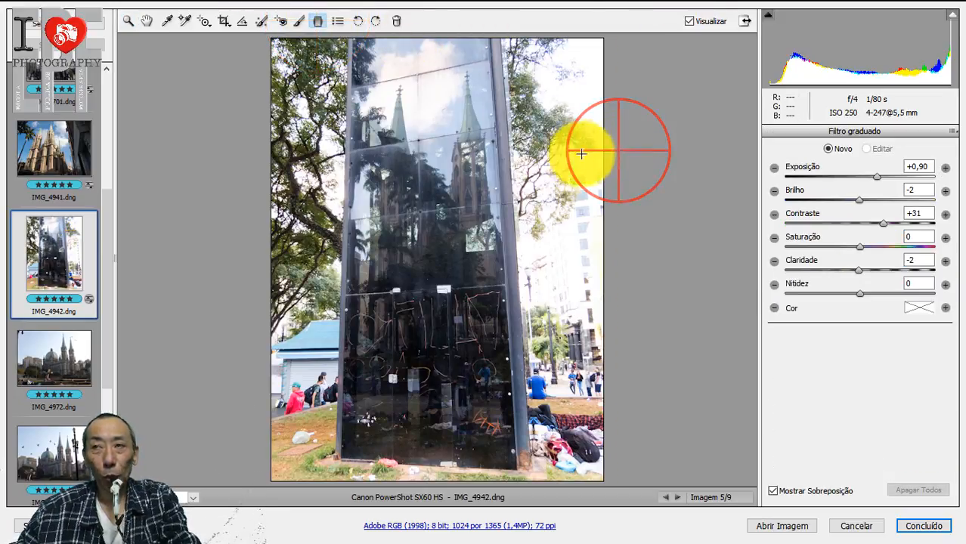
left_click_drag(580, 154, 481, 167)
left_click_drag(879, 179, 900, 185)
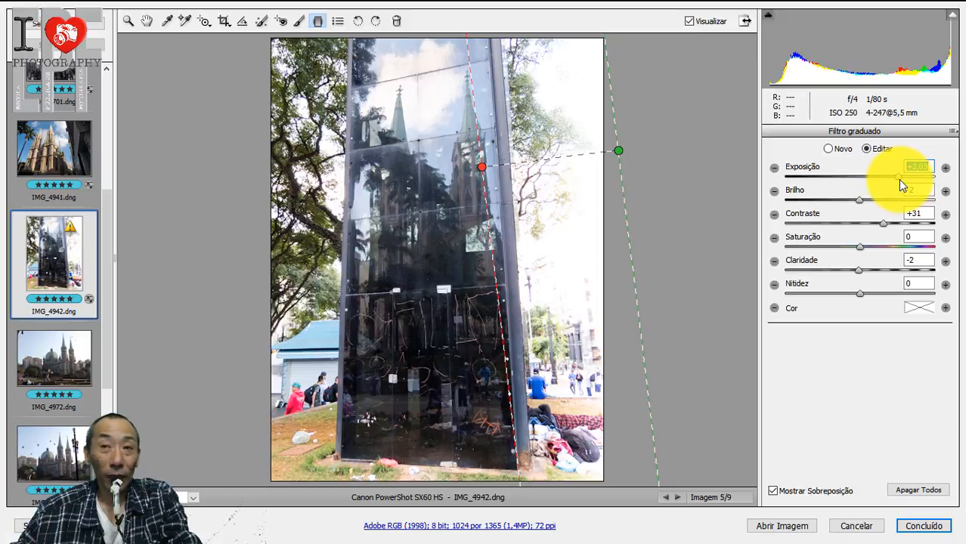
left_click_drag(895, 179, 819, 192)
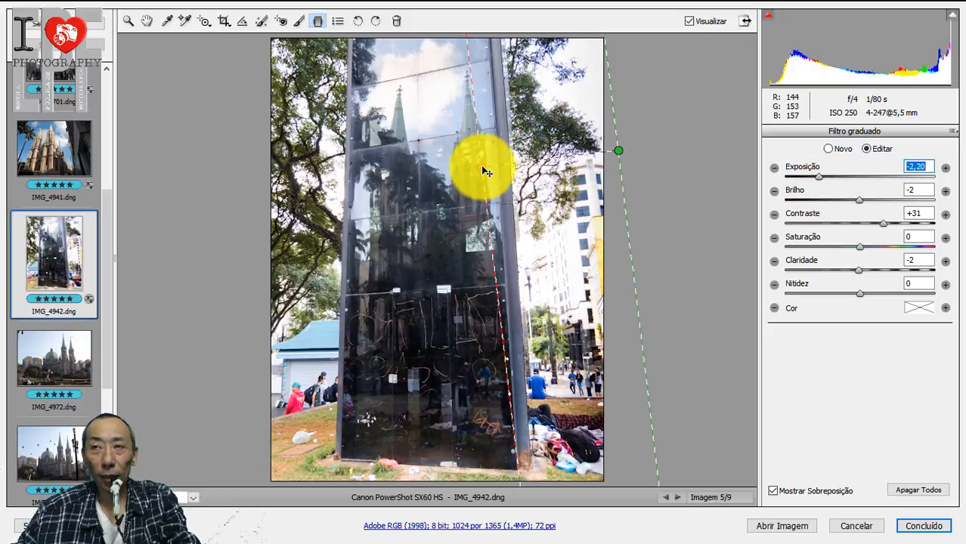
Extend the right-hand graduated filter of IMG_4942.dng farther into the glass tower, set its exposure to -2,35, and compare before and after
left_click_drag(486, 172, 461, 151)
left_click(701, 22)
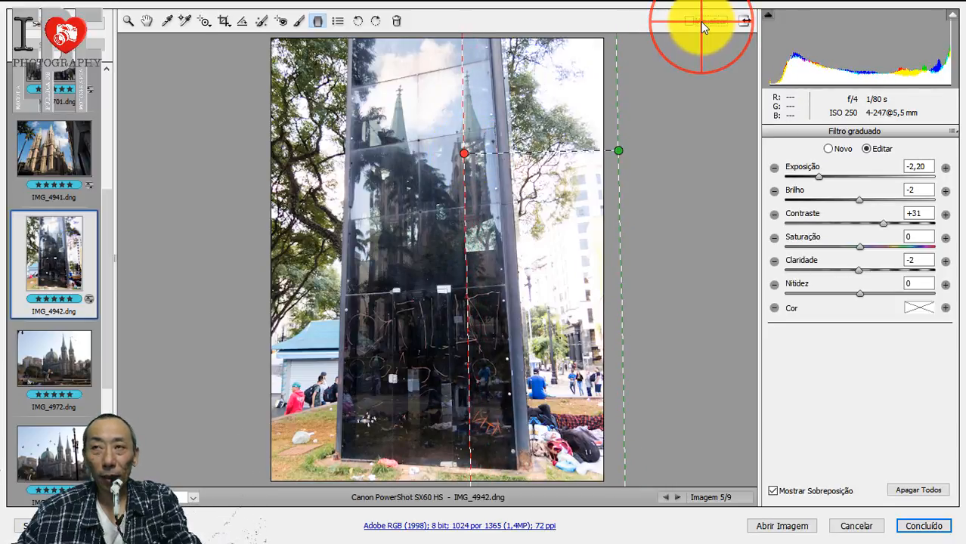
left_click(701, 21)
left_click(701, 22)
left_click(702, 23)
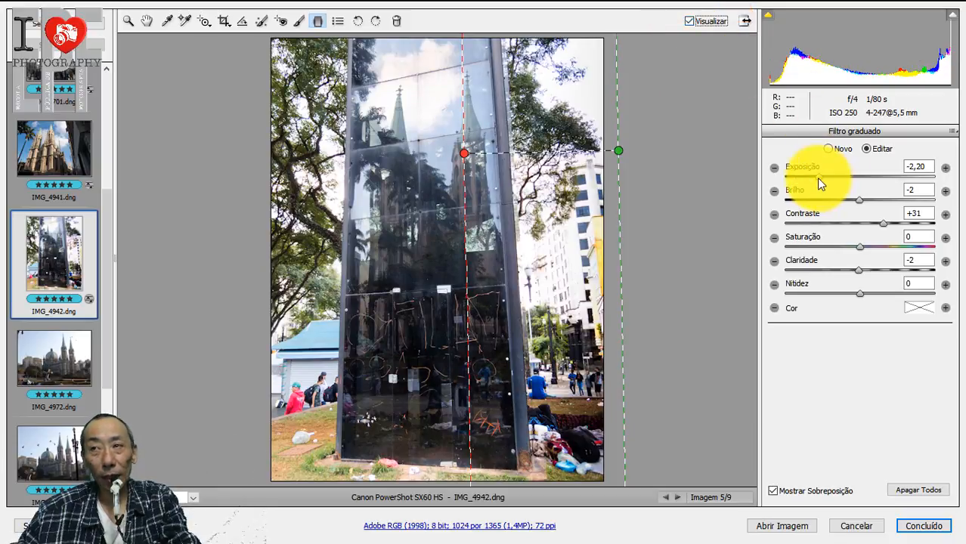
mouse_move(817, 177)
left_mouse_down()
mouse_move(806, 175)
mouse_move(815, 176)
left_mouse_up()
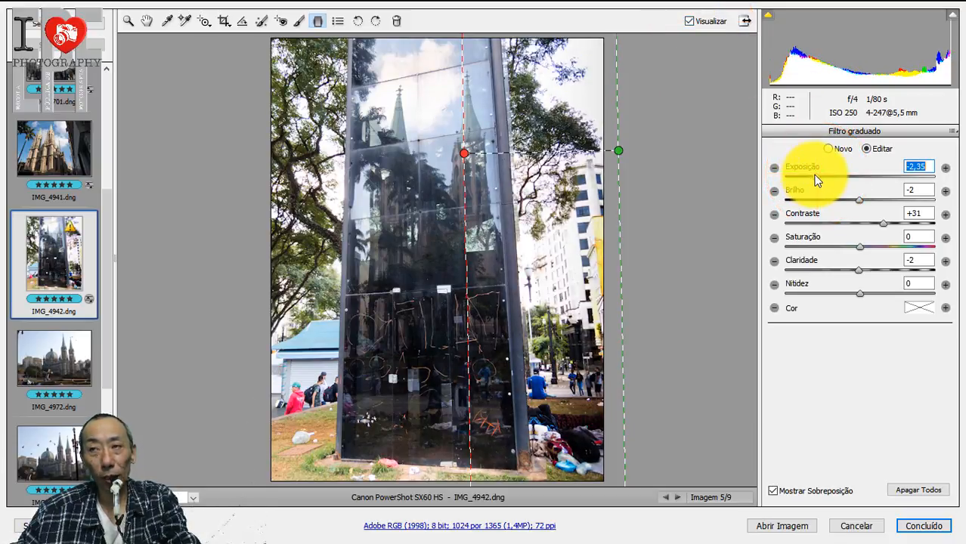
mouse_move(467, 159)
left_mouse_down()
mouse_move(455, 145)
mouse_move(448, 161)
left_mouse_up()
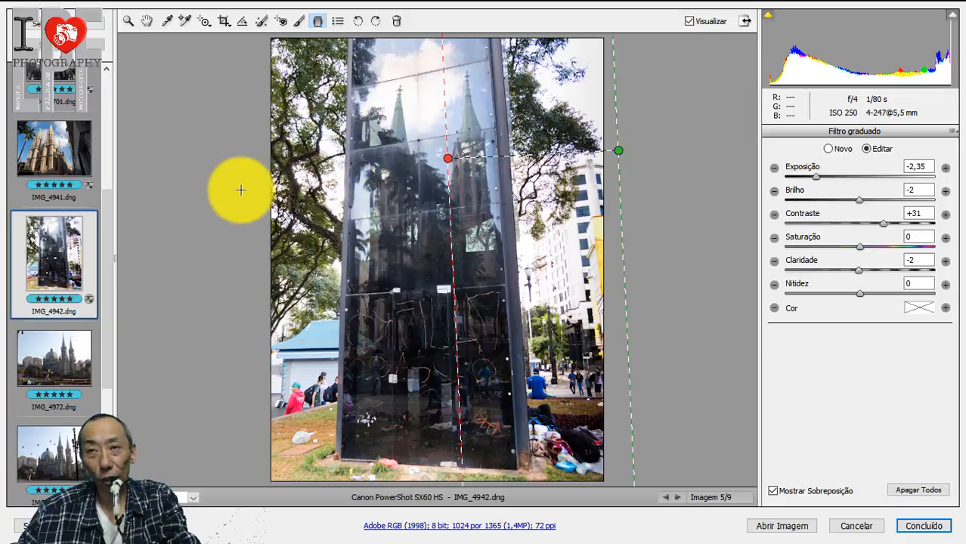
Add a graduated filter from outside the photo's left edge inward to the tower with exposure -1,50, then compare before and after
left_click_drag(234, 190, 363, 184)
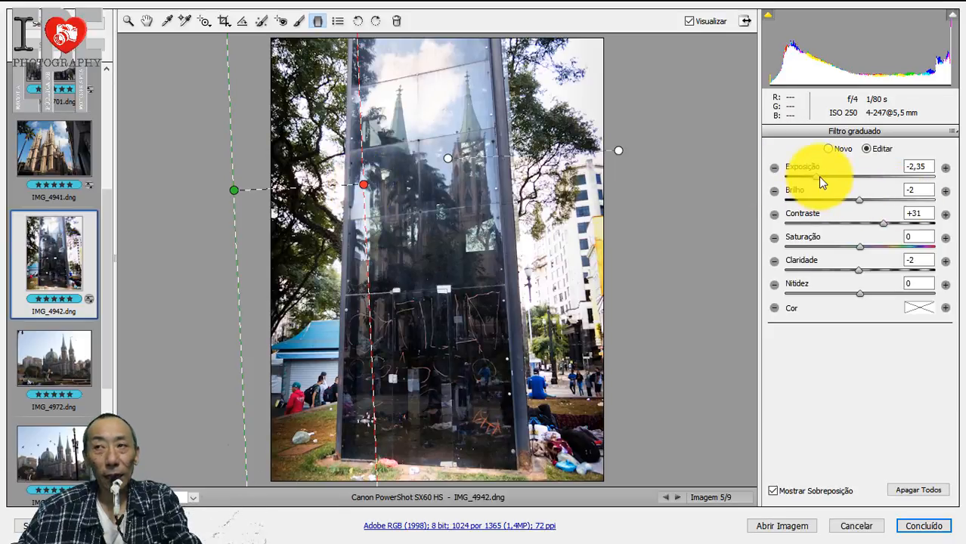
left_click_drag(817, 176, 830, 175)
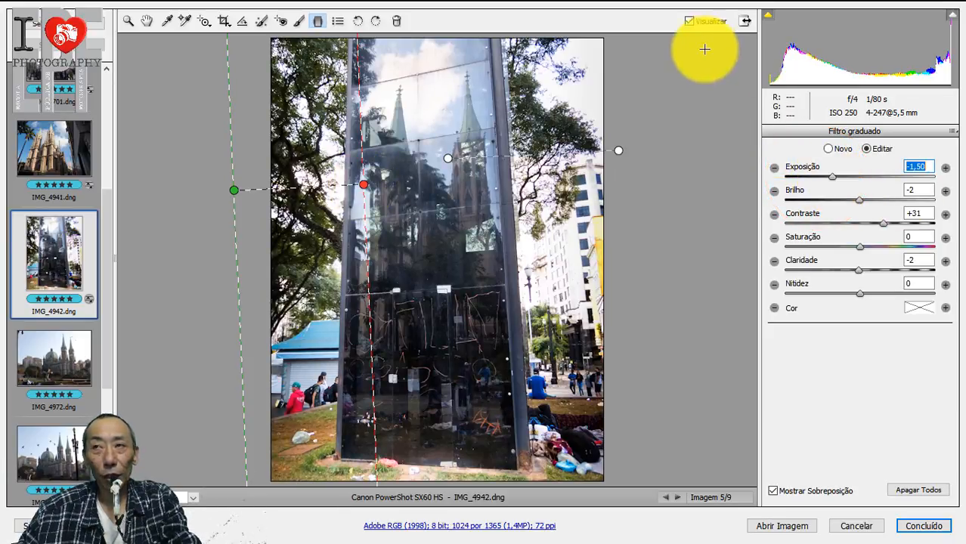
left_click(709, 25)
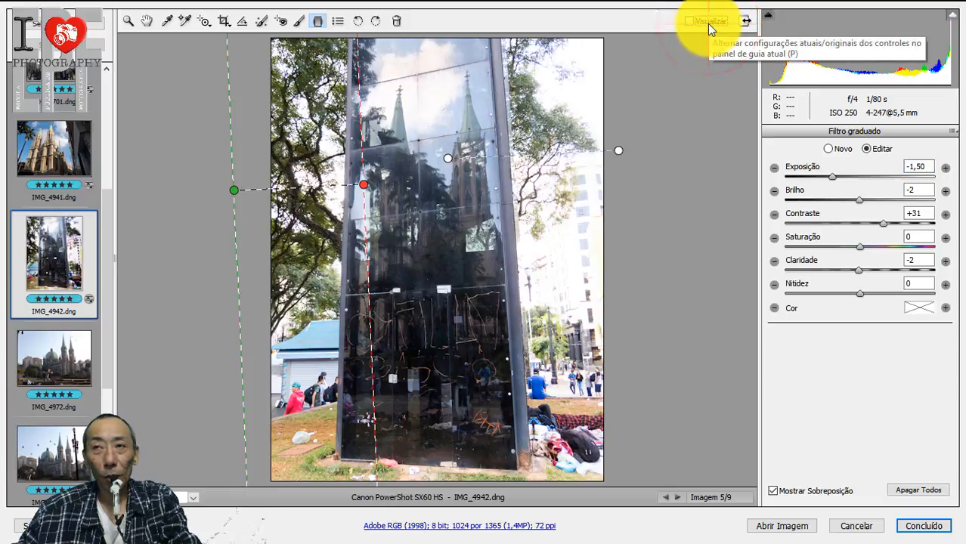
left_click(708, 23)
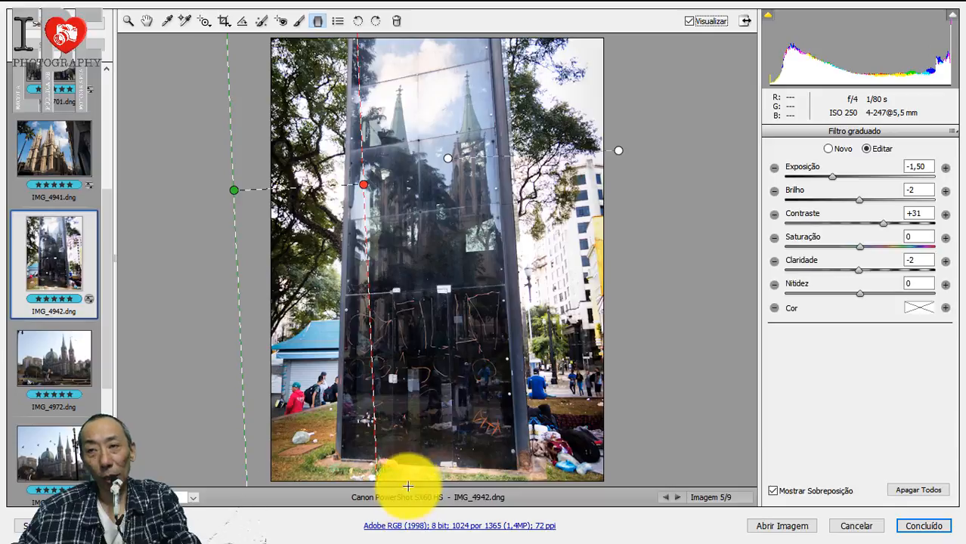
Add a short graduated filter upward from the photo's bottom edge to the tower base with exposure -0,70, then compare before and after
mouse_move(416, 459)
left_mouse_down()
mouse_move(408, 464)
mouse_move(410, 448)
left_mouse_up()
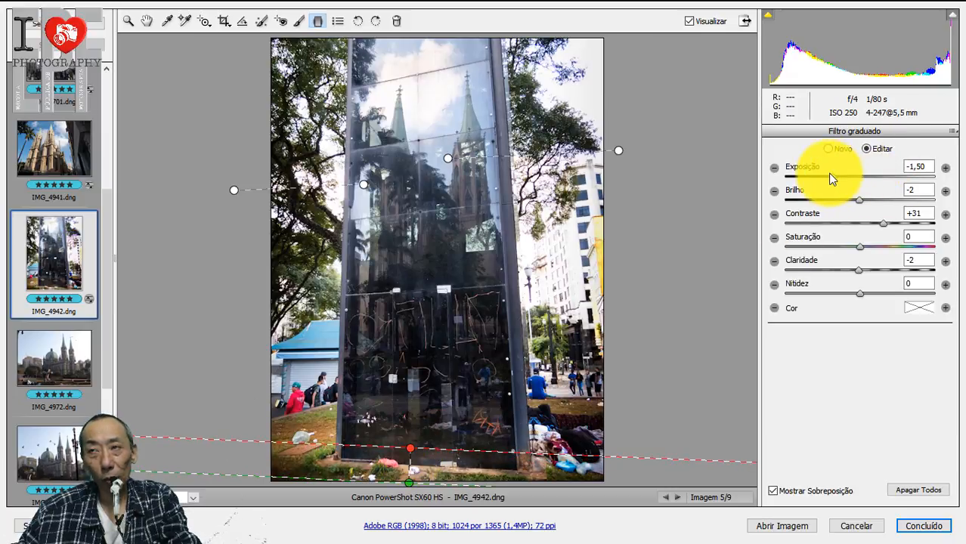
left_click_drag(829, 175, 848, 176)
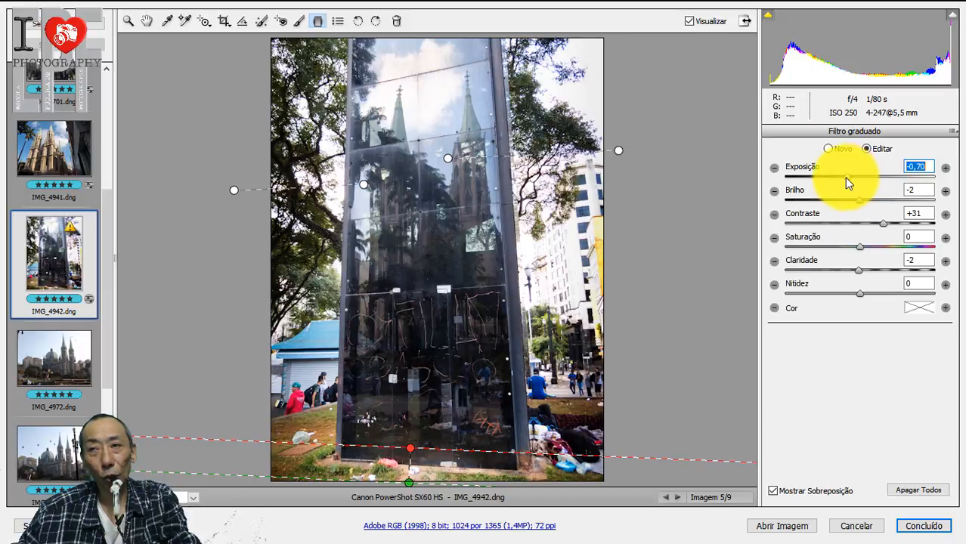
left_click(699, 21)
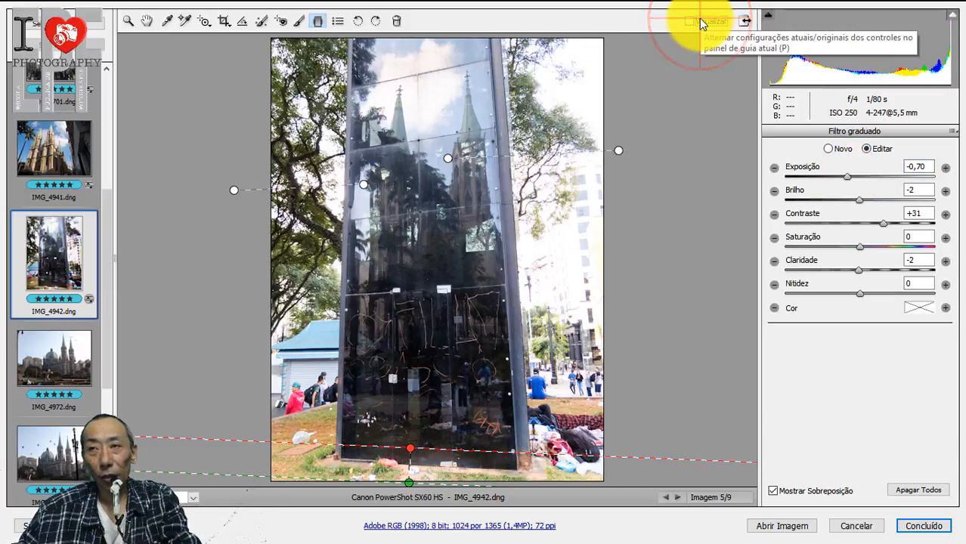
left_click(699, 21)
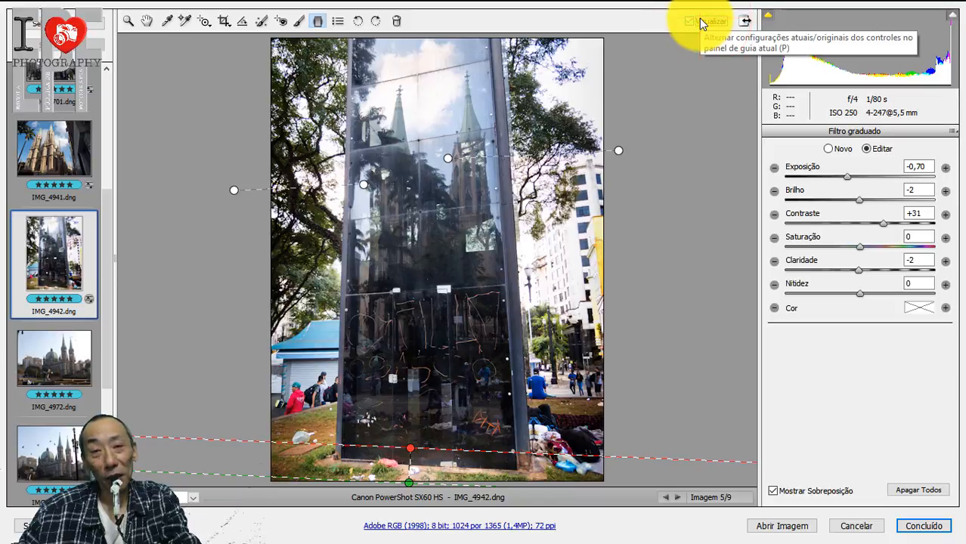
left_click(699, 21)
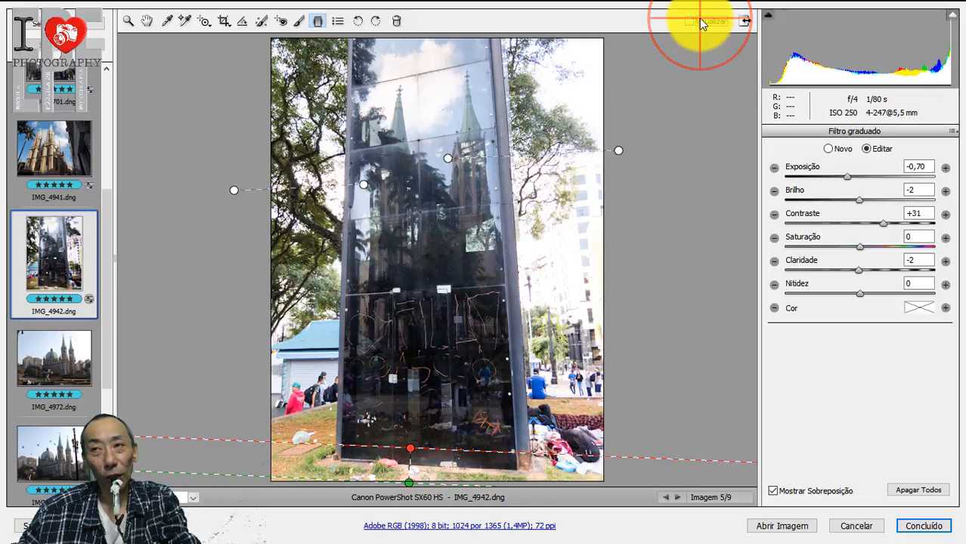
left_click(699, 22)
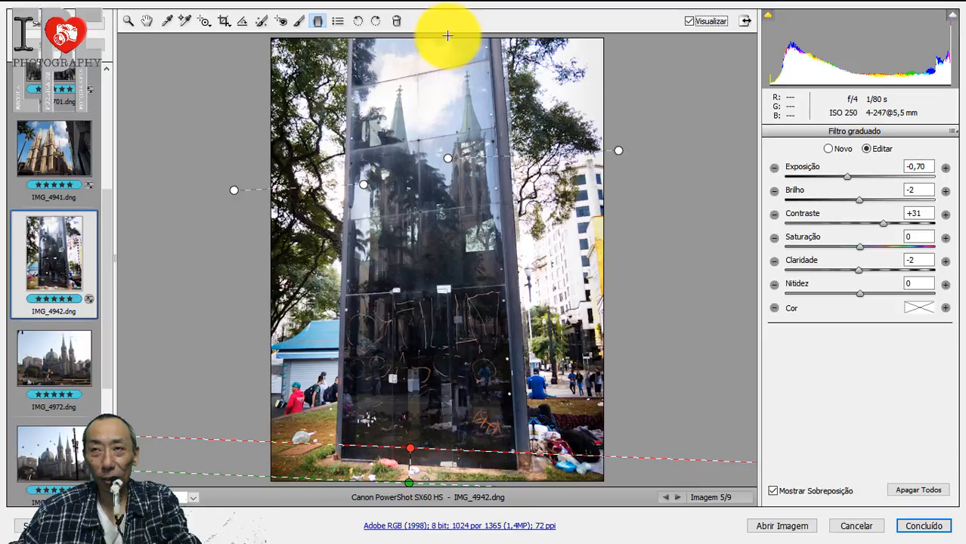
Add a graduated filter from the photo's top edge down to the tower's lower half, delete the stray filter outside the photo, and compare before and after
left_click_drag(448, 35, 513, 310)
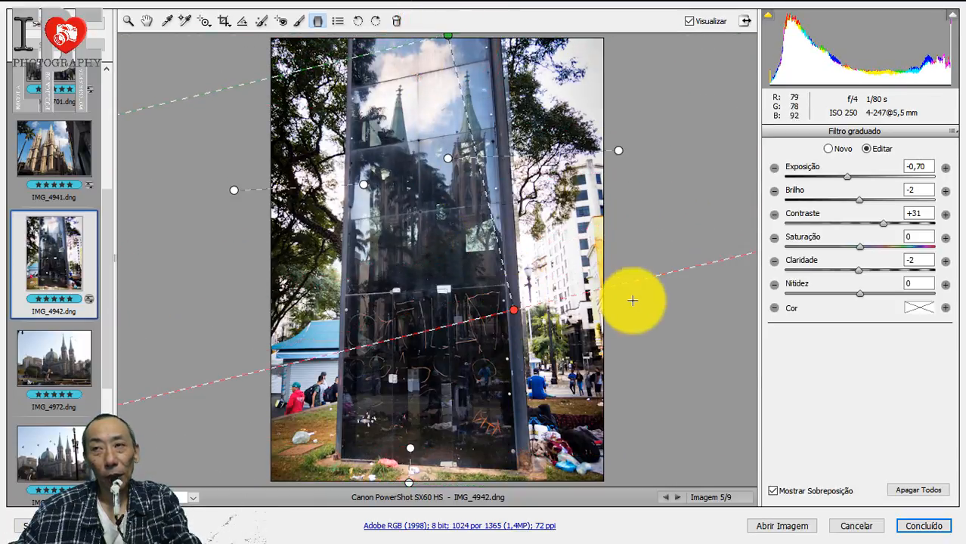
left_click_drag(664, 323, 708, 340)
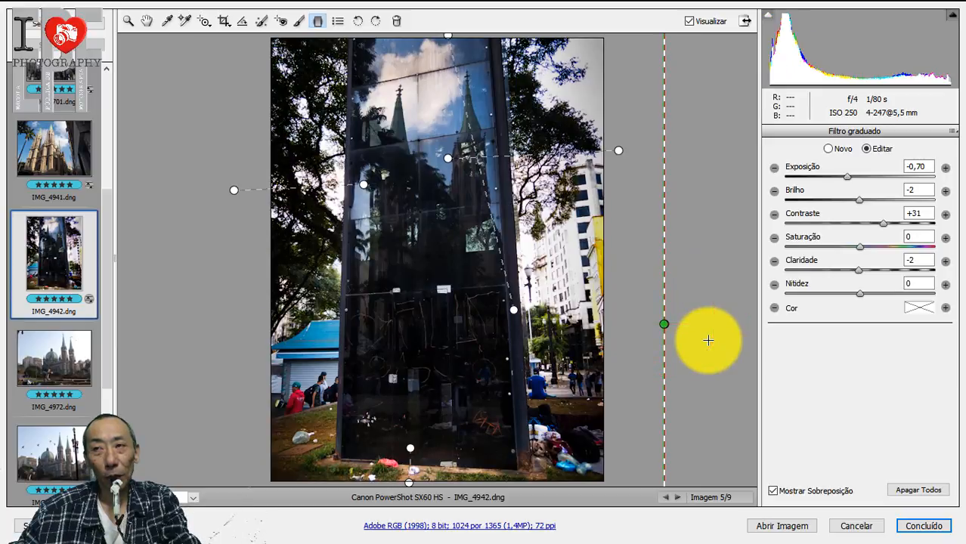
key("Delete")
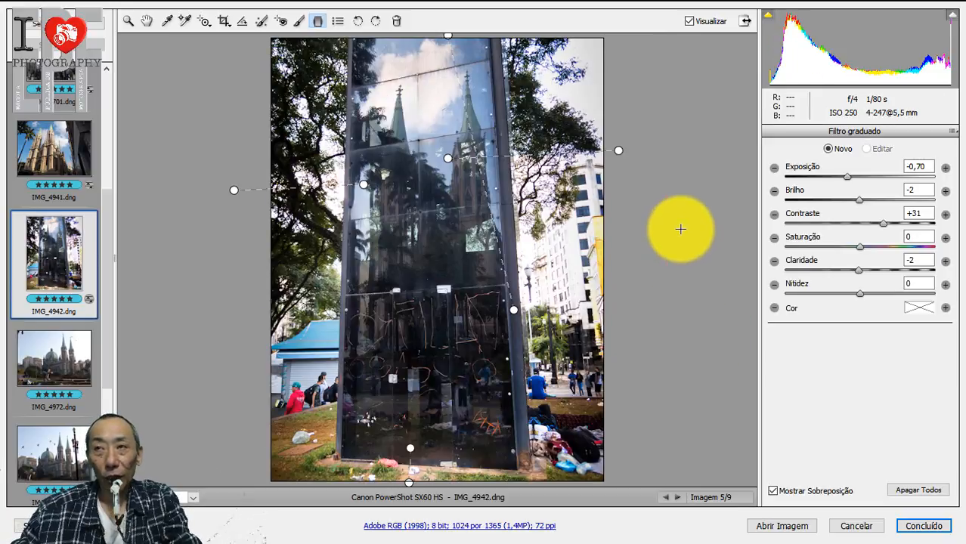
left_click(689, 22)
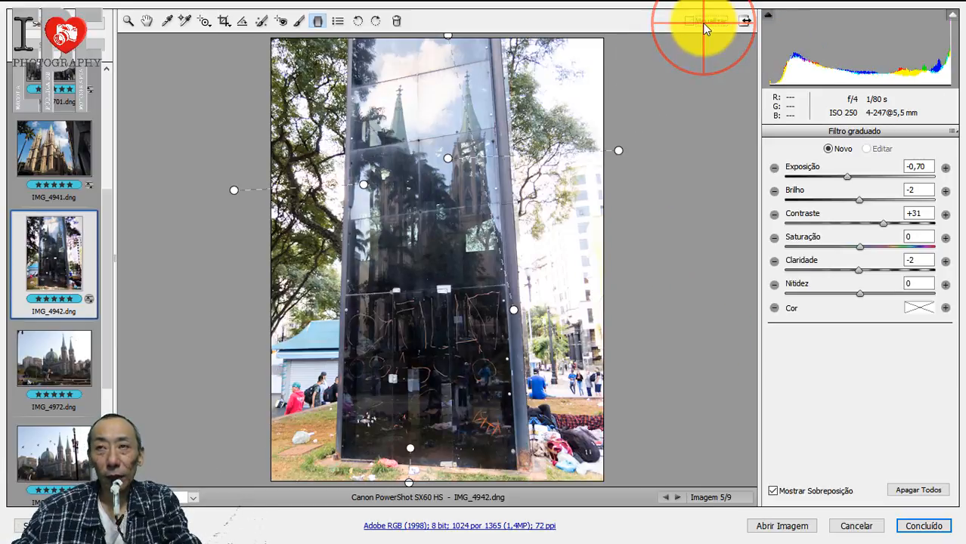
left_click(703, 28)
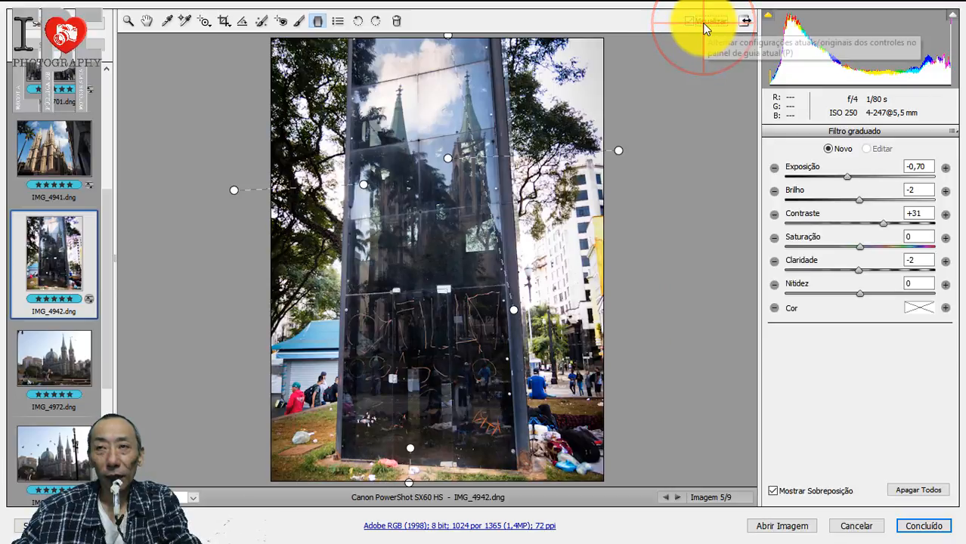
left_click(703, 28)
left_click(703, 28)
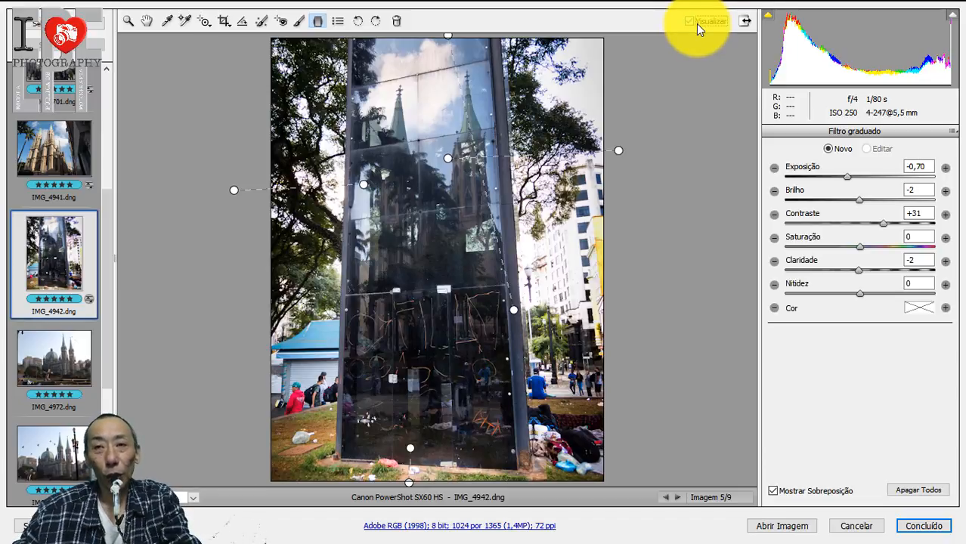
Switch to IMG_4972.dng and set its contrast to +71 and exposure to +0,25
left_click(33, 370)
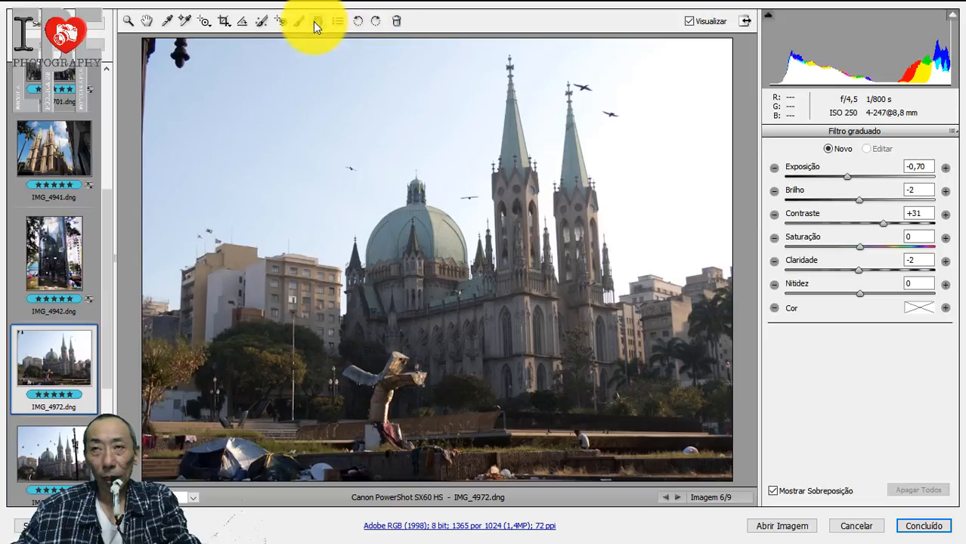
left_click(129, 20)
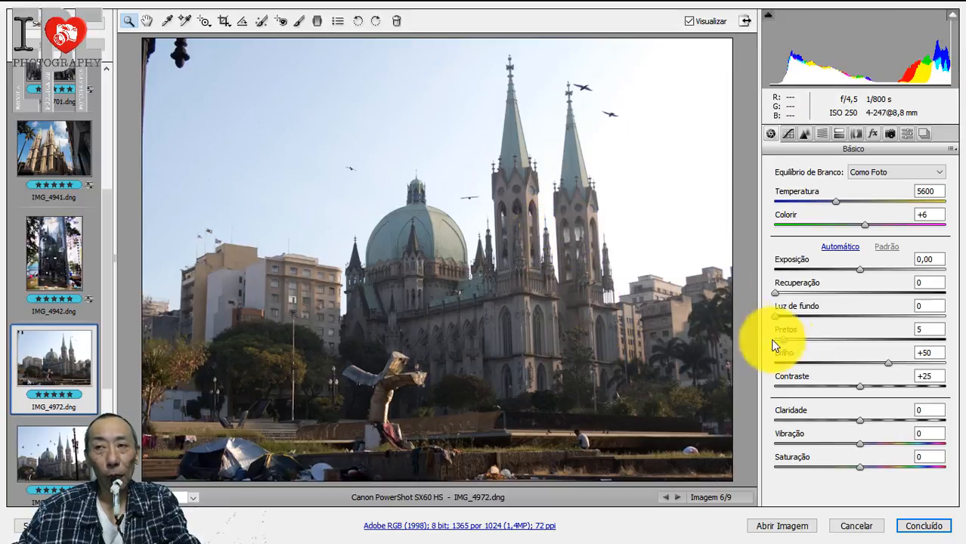
left_click_drag(862, 390, 913, 391)
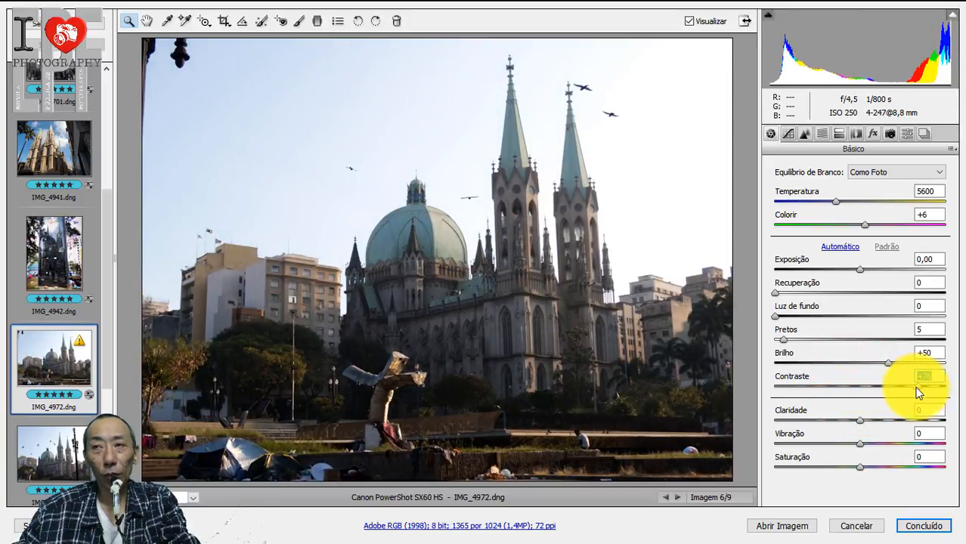
left_click(865, 271)
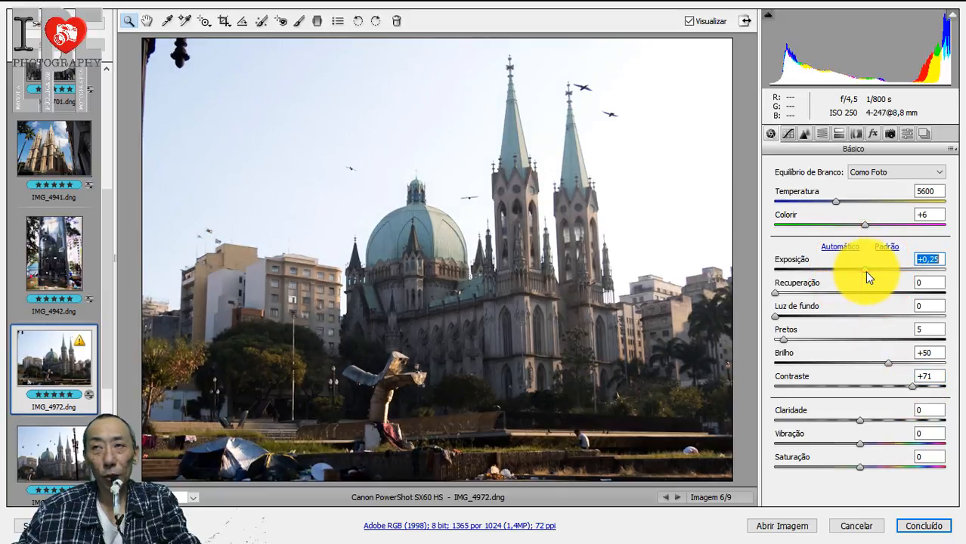
Add a graduated filter to IMG_4972.dng from the sky's top edge down to the cathedral's lower facade with exposure -1,30, then compare before and after
left_click(318, 21)
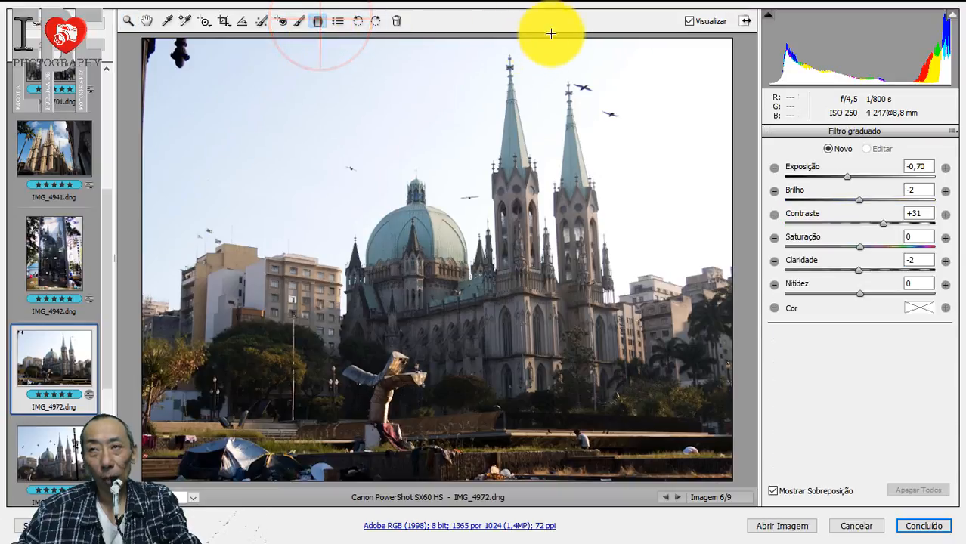
left_click_drag(553, 34, 519, 370)
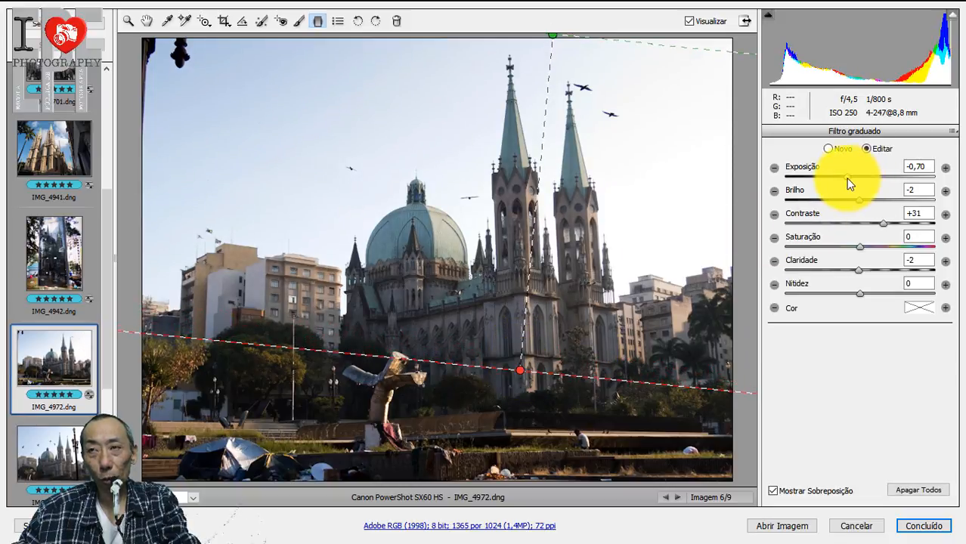
left_click_drag(847, 183, 842, 179)
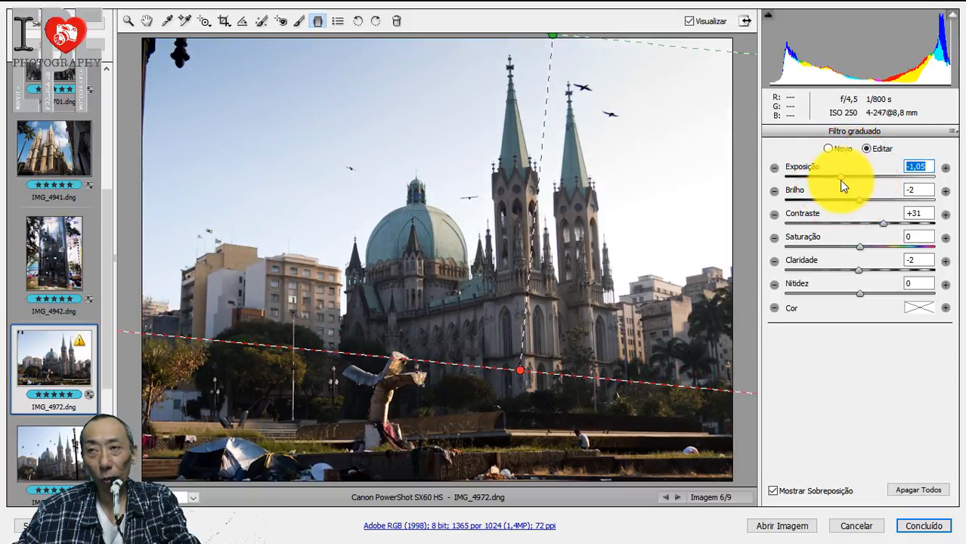
key("Up")
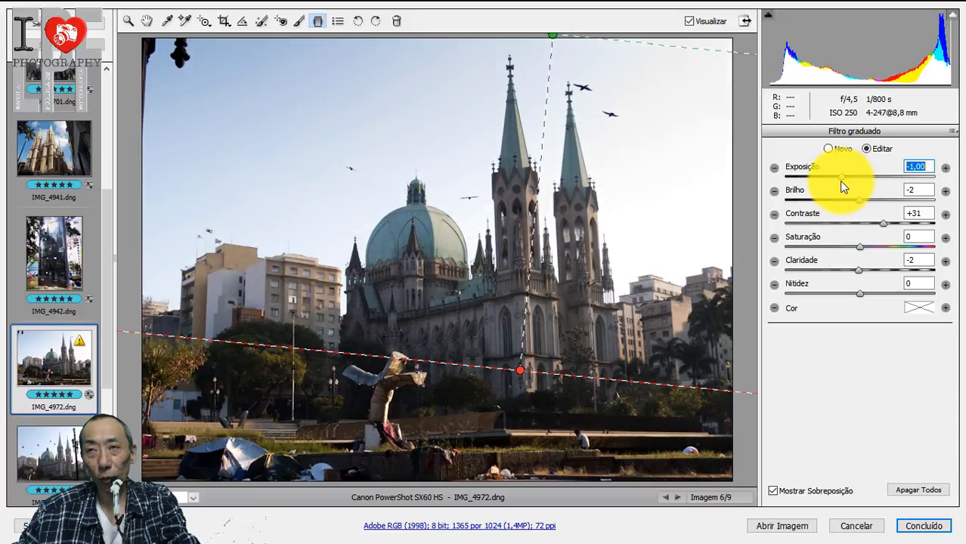
left_click_drag(841, 182, 836, 182)
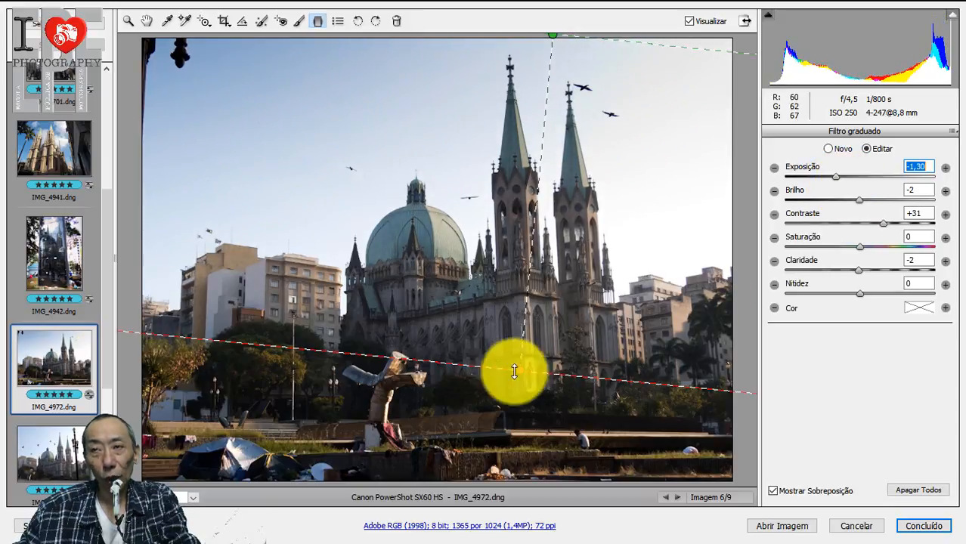
left_click_drag(517, 371, 518, 345)
left_click(701, 22)
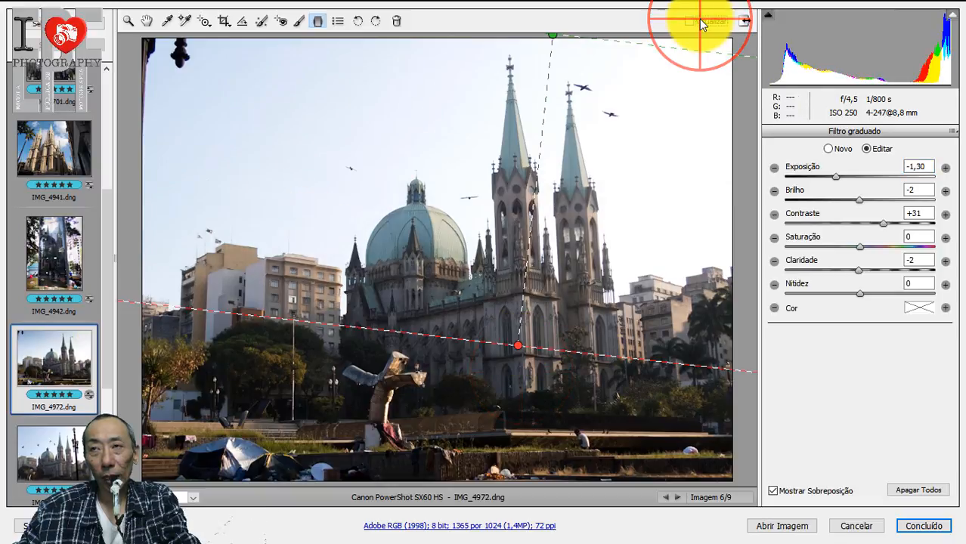
left_click(701, 22)
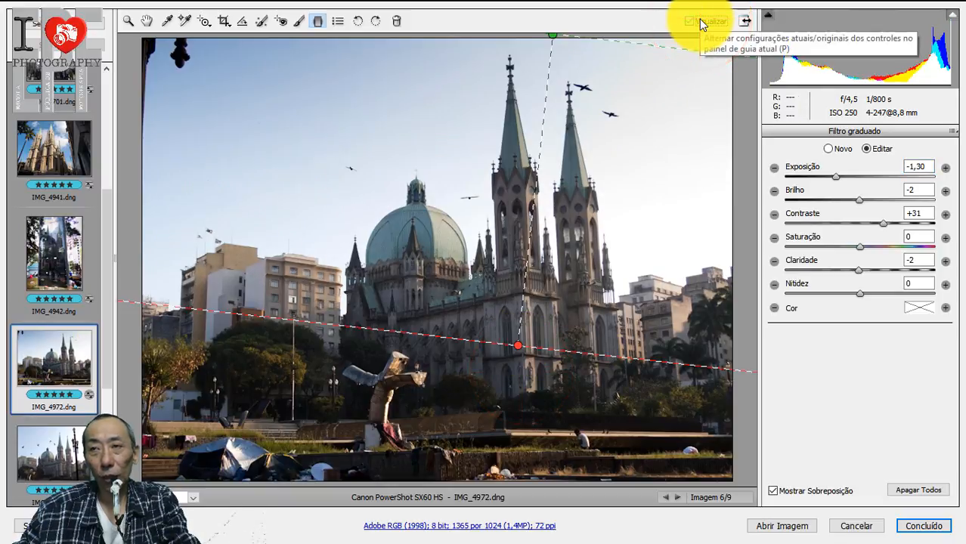
Return to the basic adjustments of IMG_4972.dng and set the overall exposure to +0,40
left_click(129, 21)
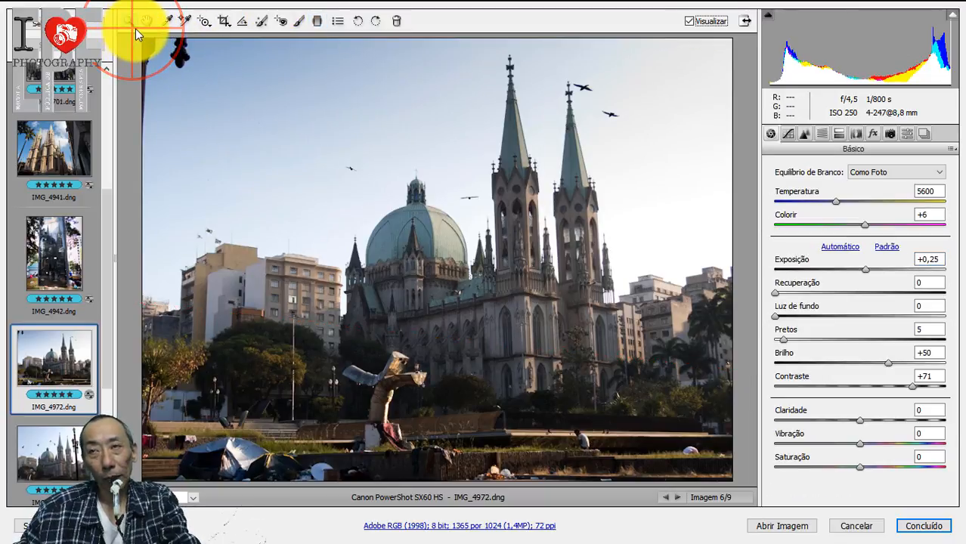
left_click_drag(864, 269, 867, 269)
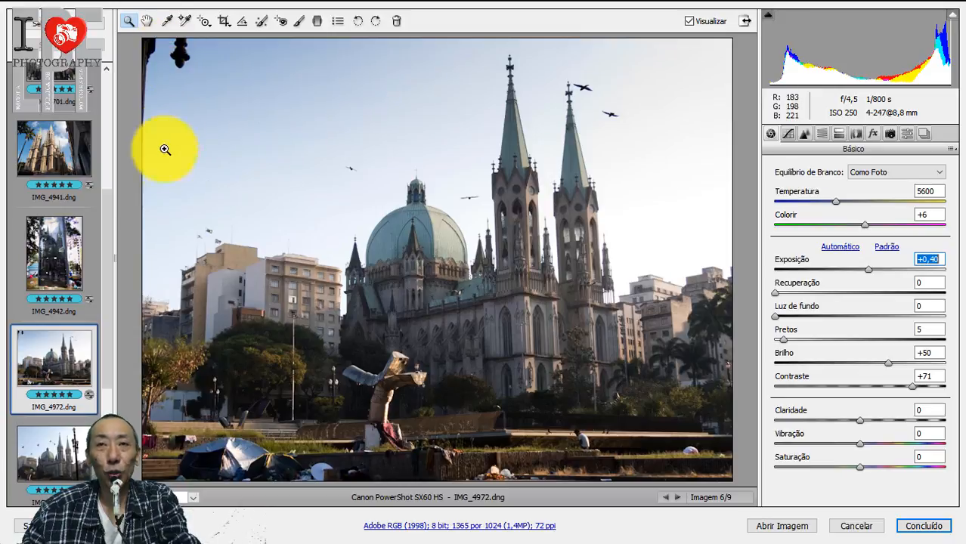
Switch to IMG_4975.dng and set its exposure to +0,25 and contrast to +74
scroll(78, 200, "down", 3)
left_click(53, 220)
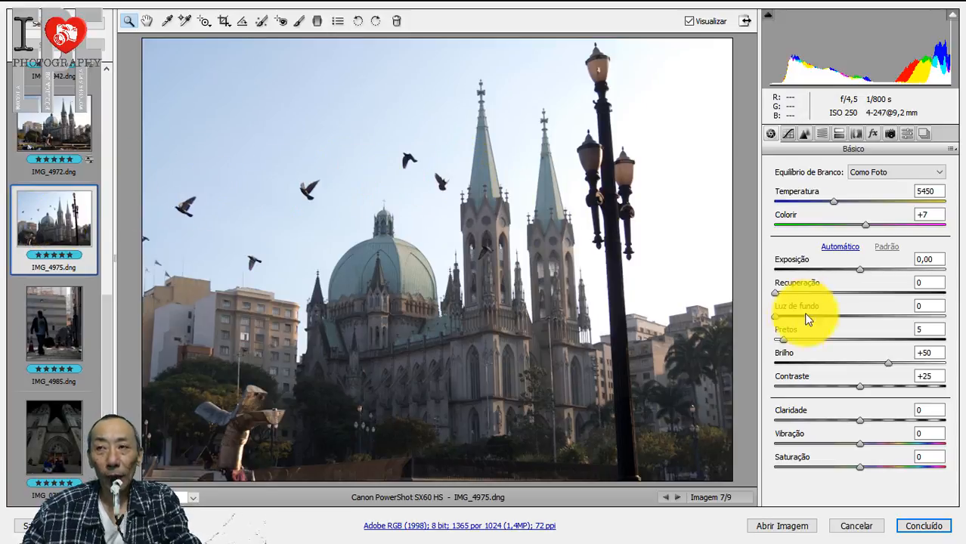
left_click(860, 270)
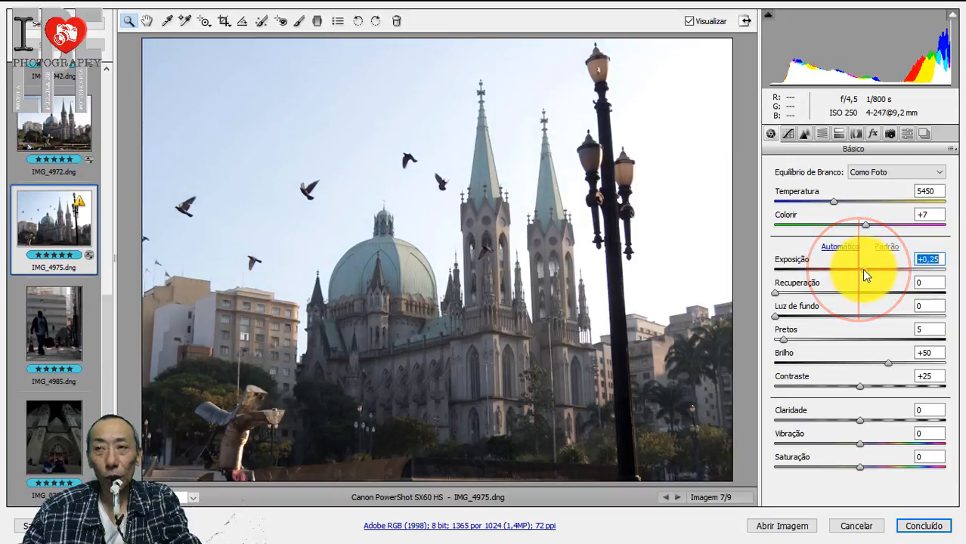
left_click(862, 387)
left_click_drag(864, 388, 913, 390)
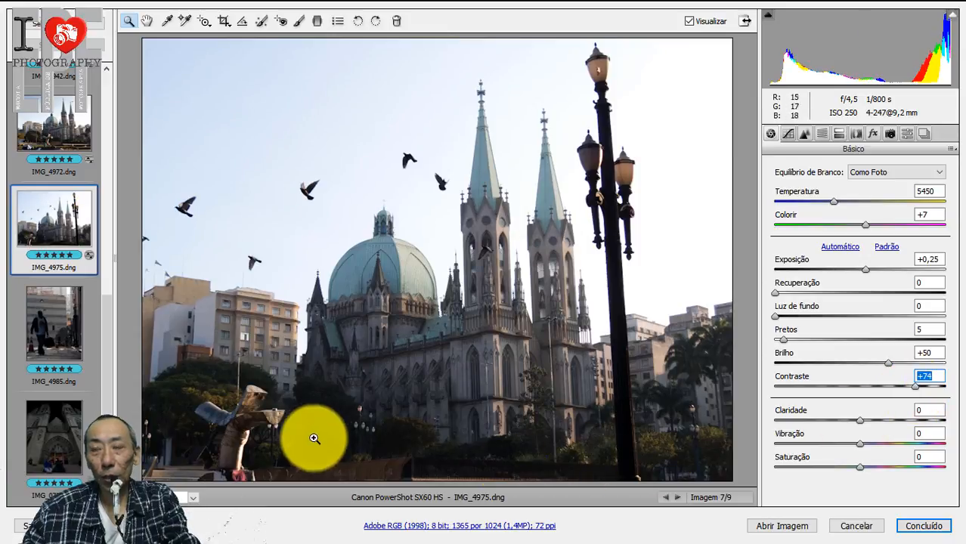
Add a graduated filter with exposure -1,30 from above the lamp post down to the cathedral's lower facade, then compare before and after
left_click(316, 22)
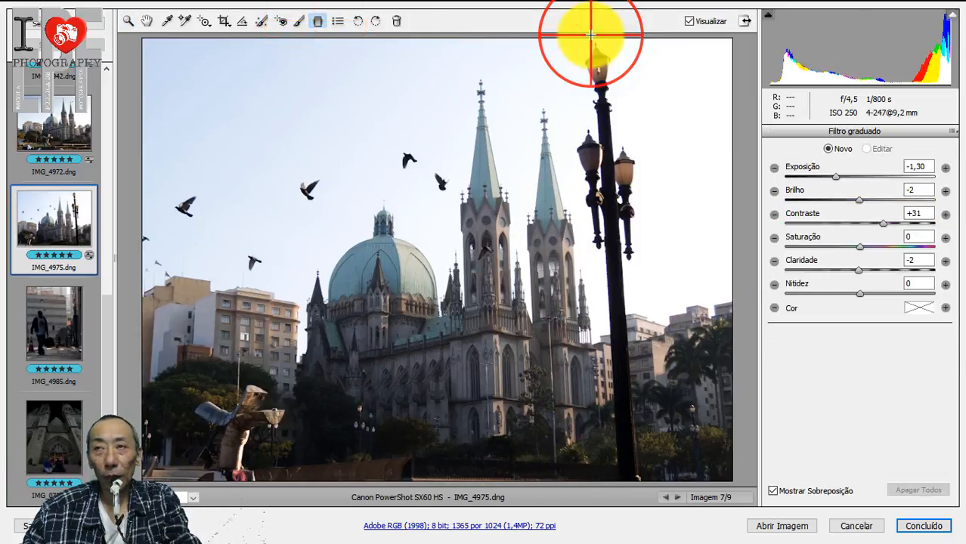
left_click_drag(590, 35, 556, 384)
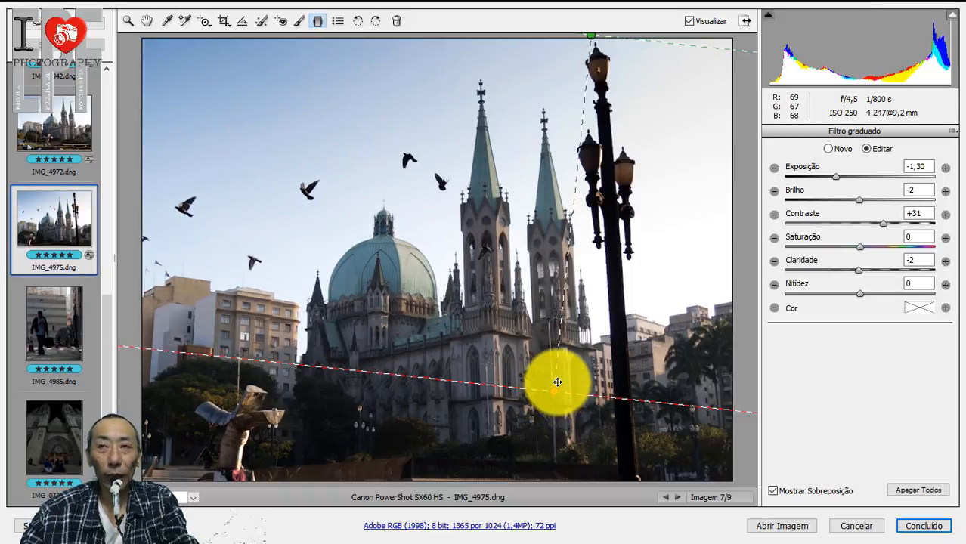
left_click(133, 25)
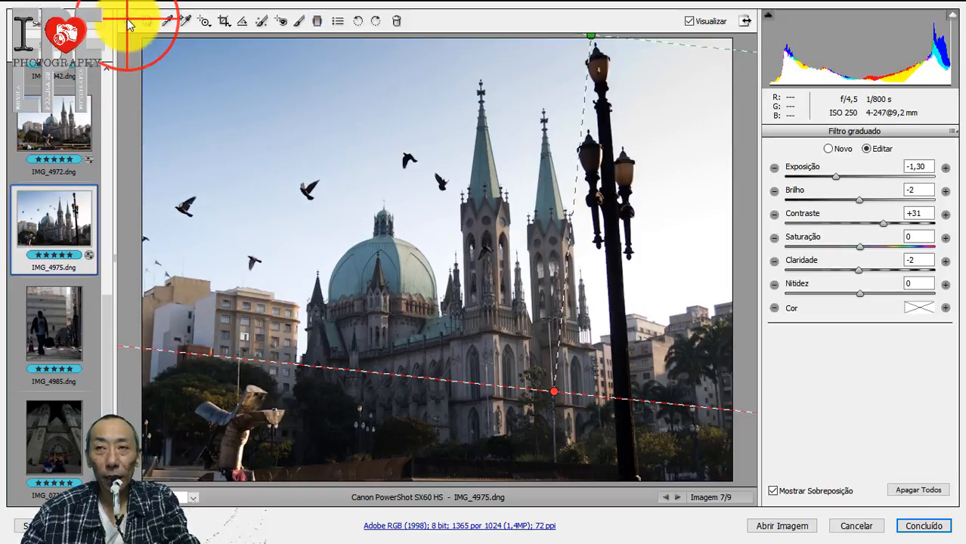
left_click(699, 21)
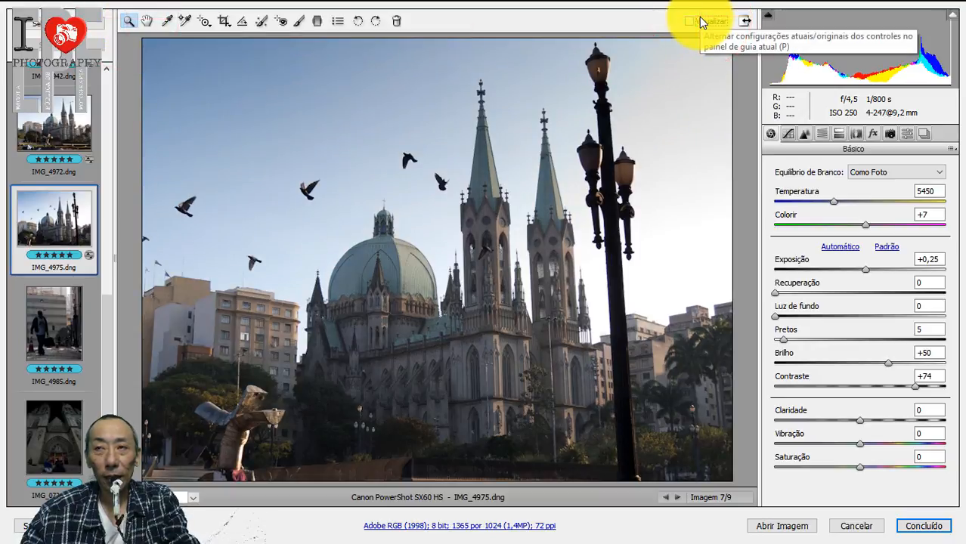
left_click(699, 21)
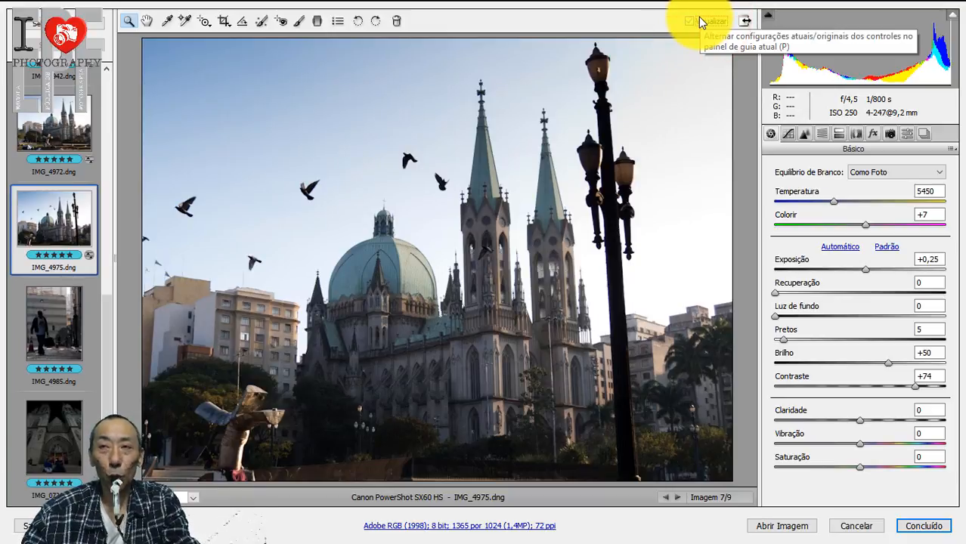
Switch to IMG_4985.dng and set its exposure to +0,80, contrast to +51 and fill light to 8
left_click(49, 329)
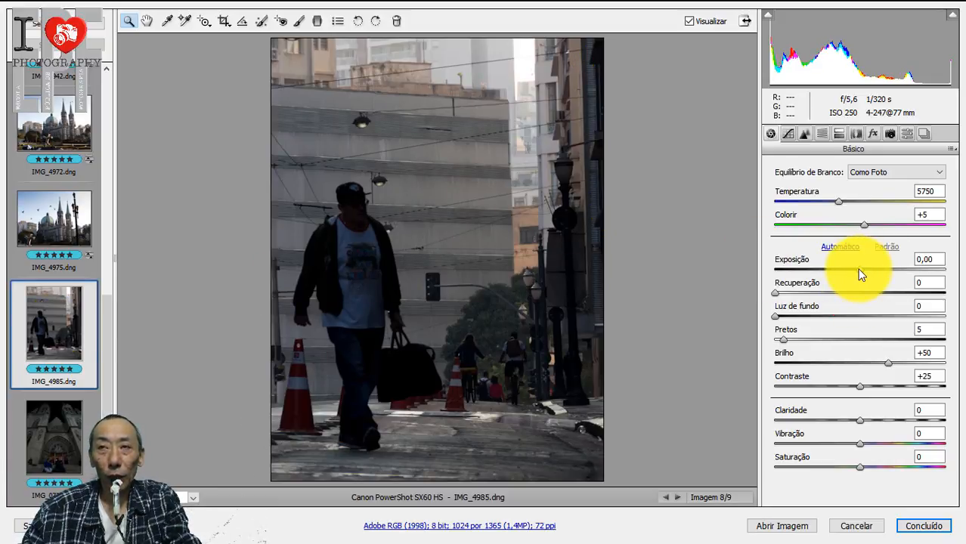
left_click_drag(858, 268, 875, 269)
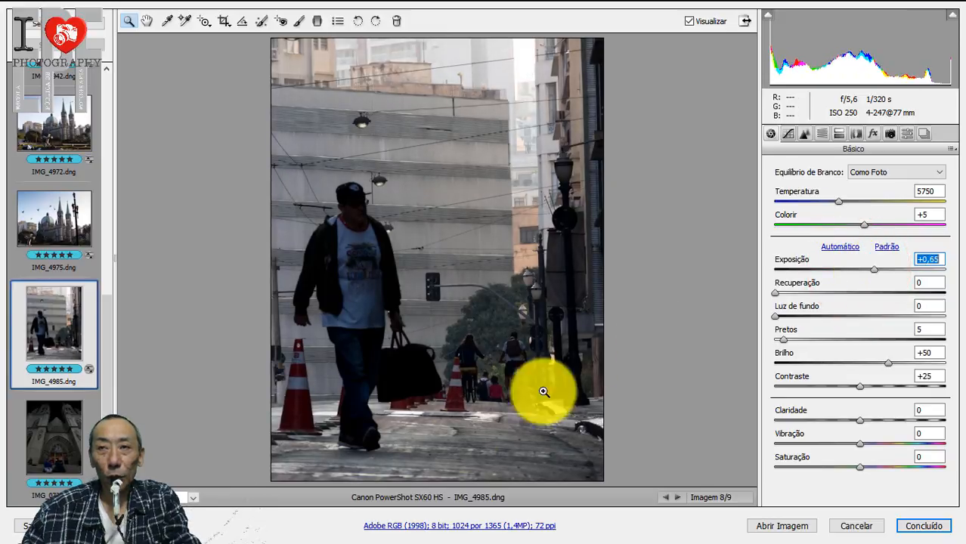
left_click_drag(859, 386, 886, 384)
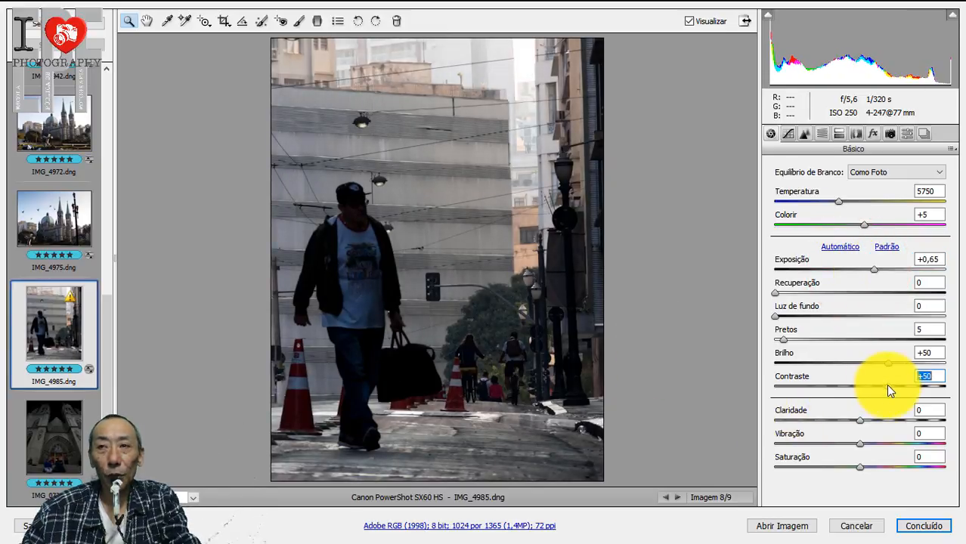
left_click(774, 313)
left_click_drag(774, 313, 788, 313)
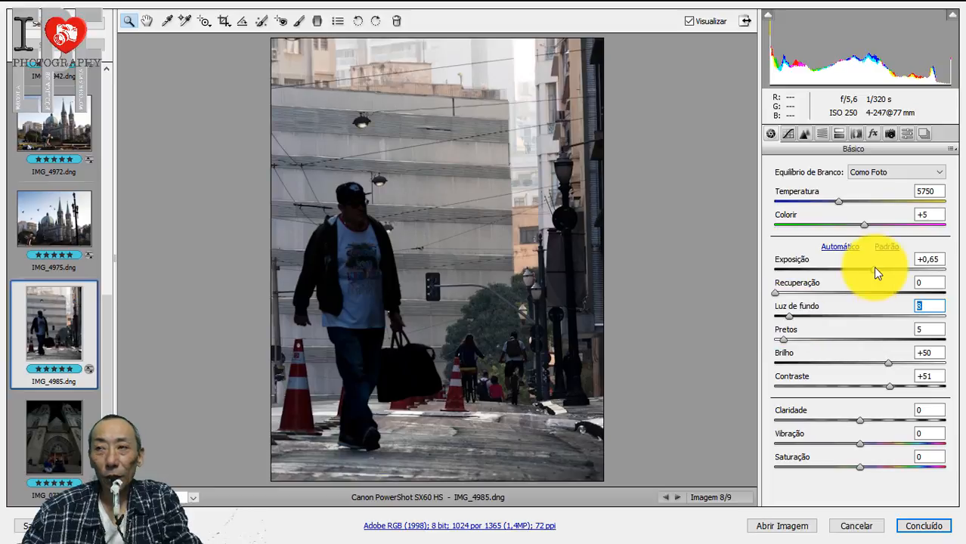
left_click_drag(873, 266, 876, 266)
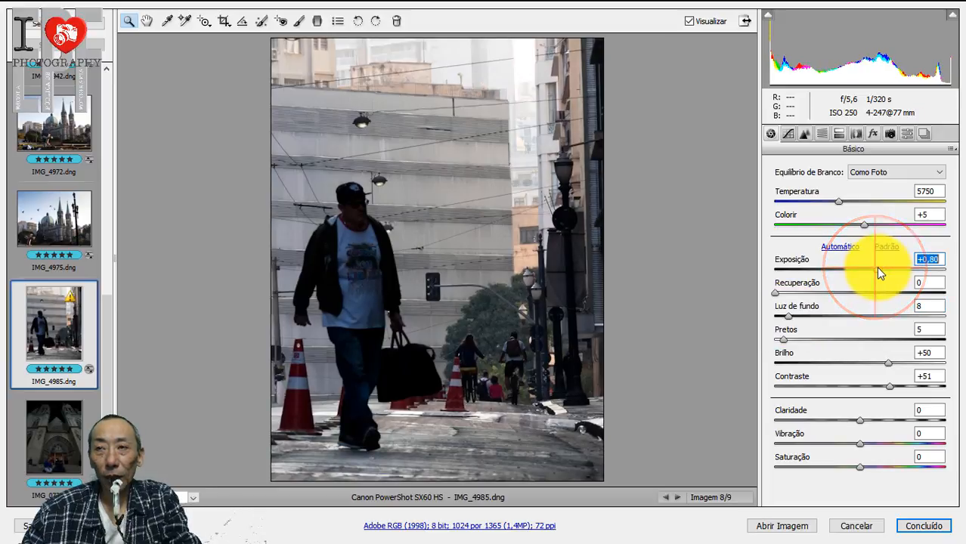
Add a post-crop vignette to IMG_4985.dng with amount -18 and midpoint 8, then compare before and after
left_click(871, 134)
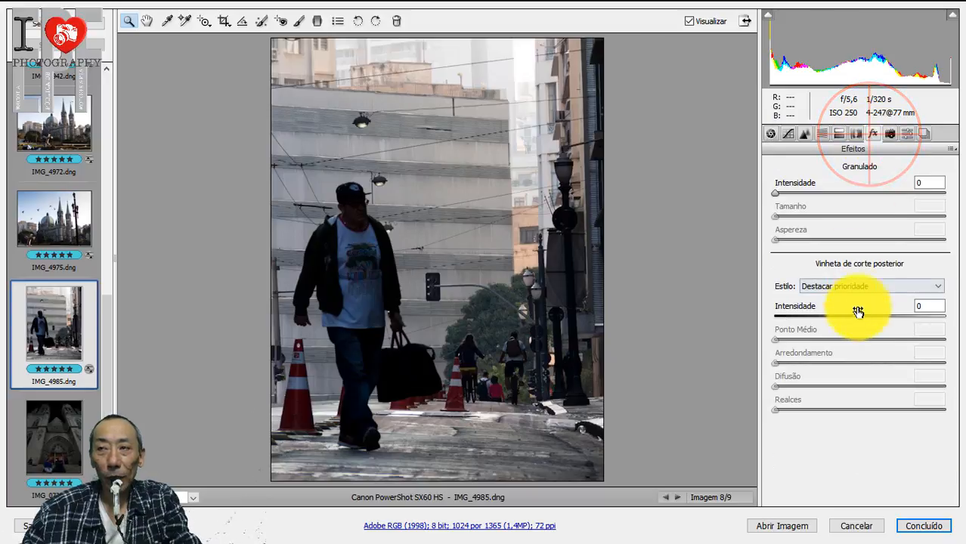
left_click_drag(858, 313, 781, 341)
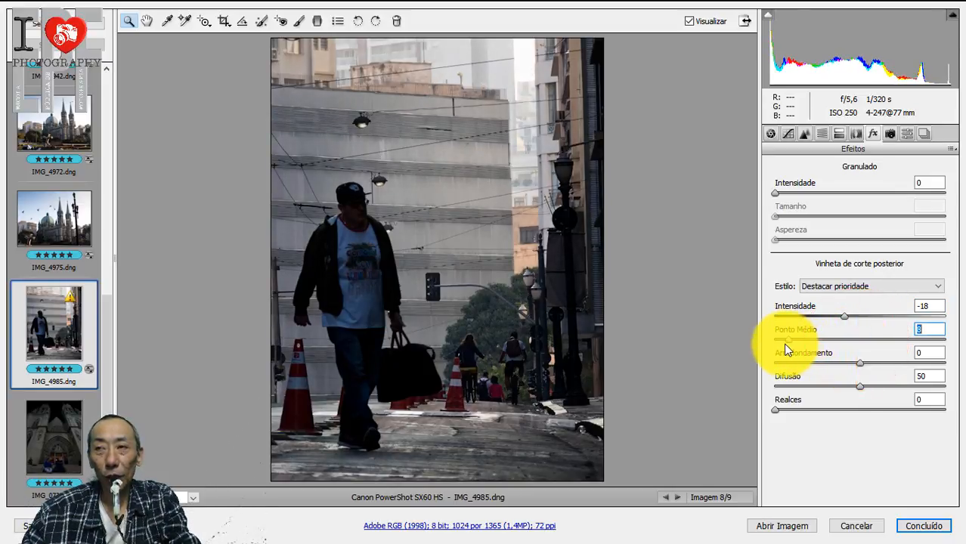
mouse_move(844, 316)
left_mouse_down()
mouse_move(820, 319)
mouse_move(845, 322)
left_mouse_up()
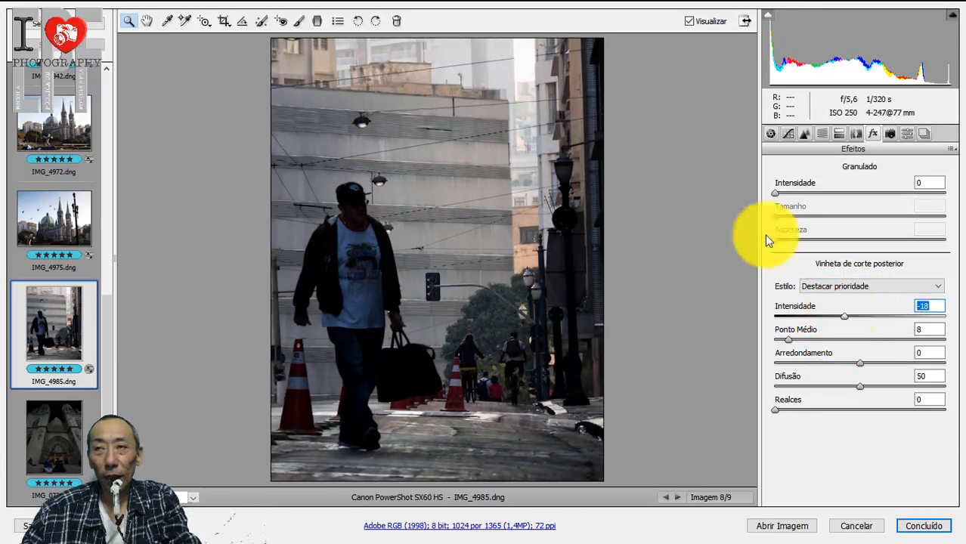
left_click(705, 25)
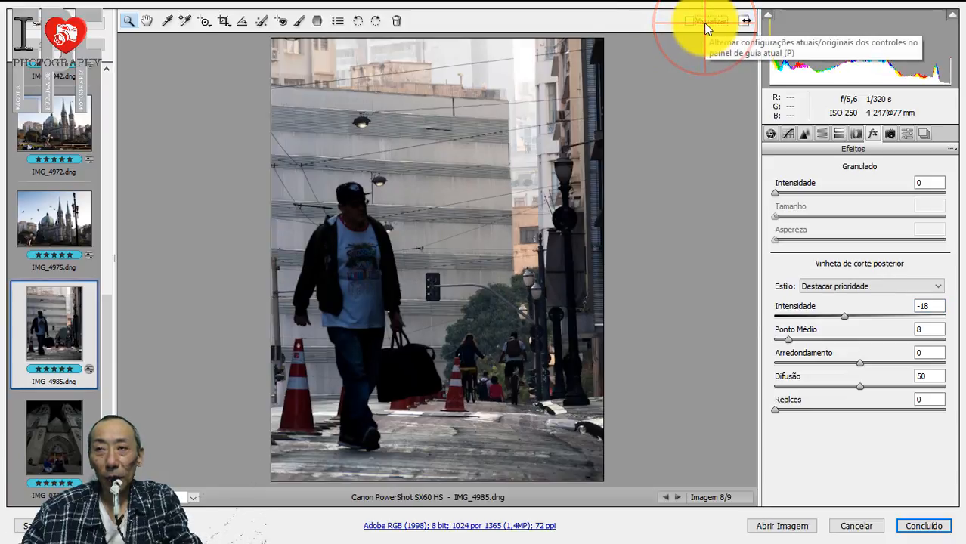
left_click(705, 25)
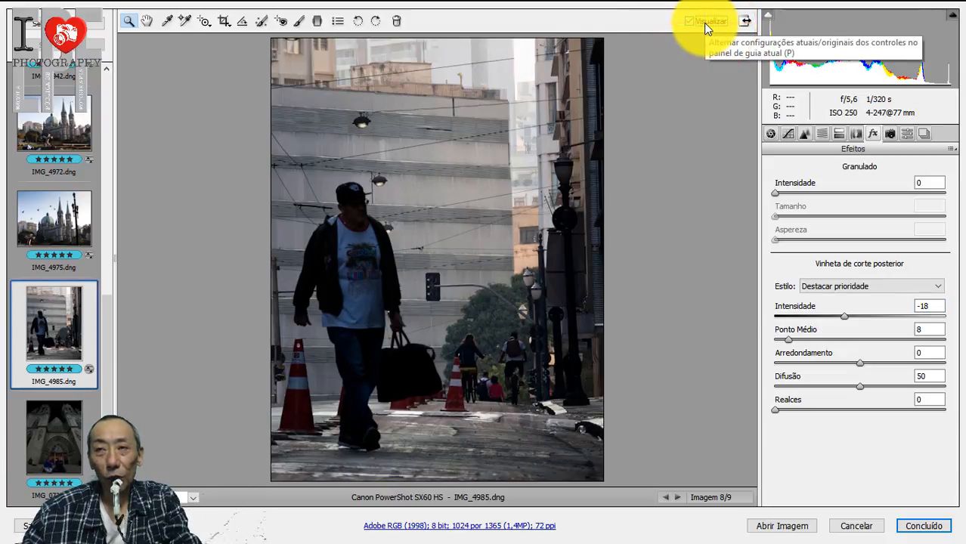
Return to the basic adjustments of IMG_4985.dng, raise the exposure to +1,20, and compare before and after
left_click(769, 136)
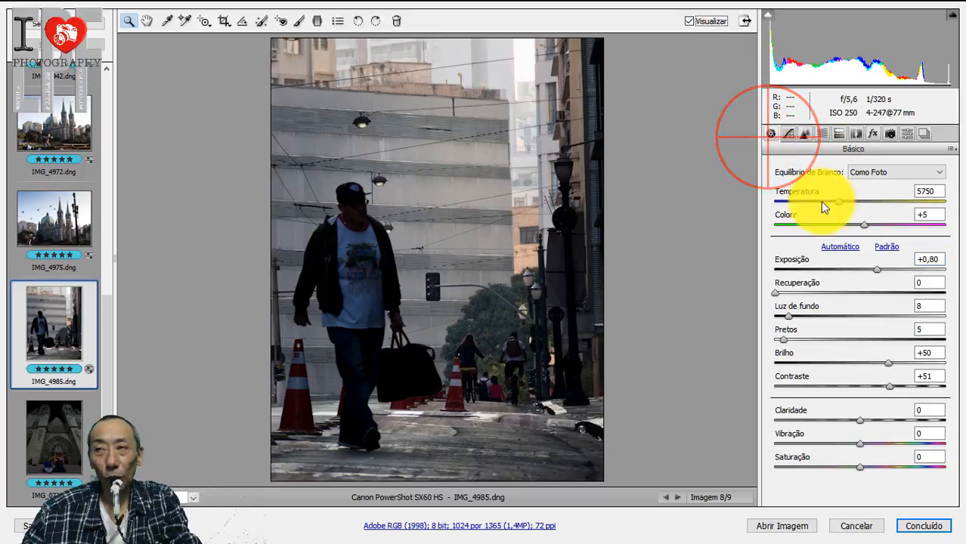
left_click(874, 267)
left_click_drag(880, 274, 886, 273)
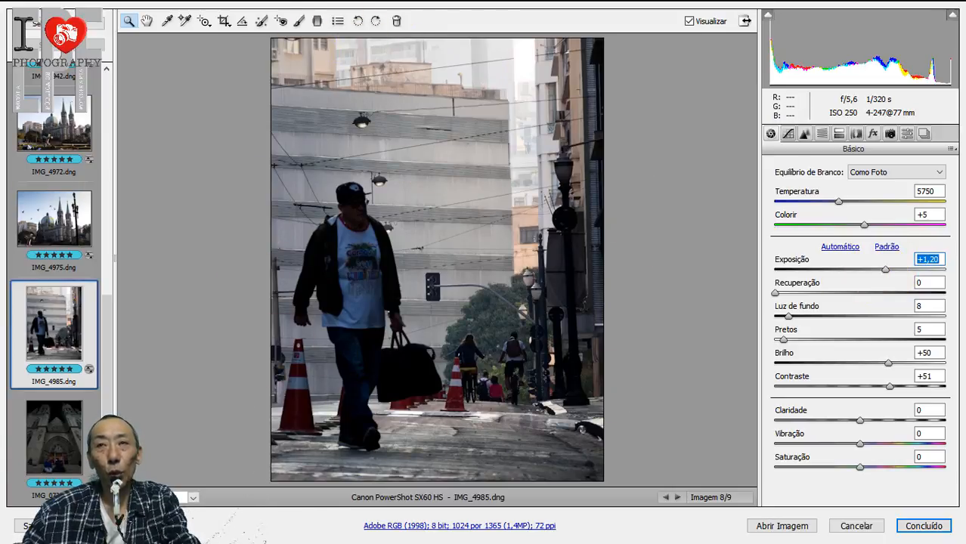
left_click(702, 24)
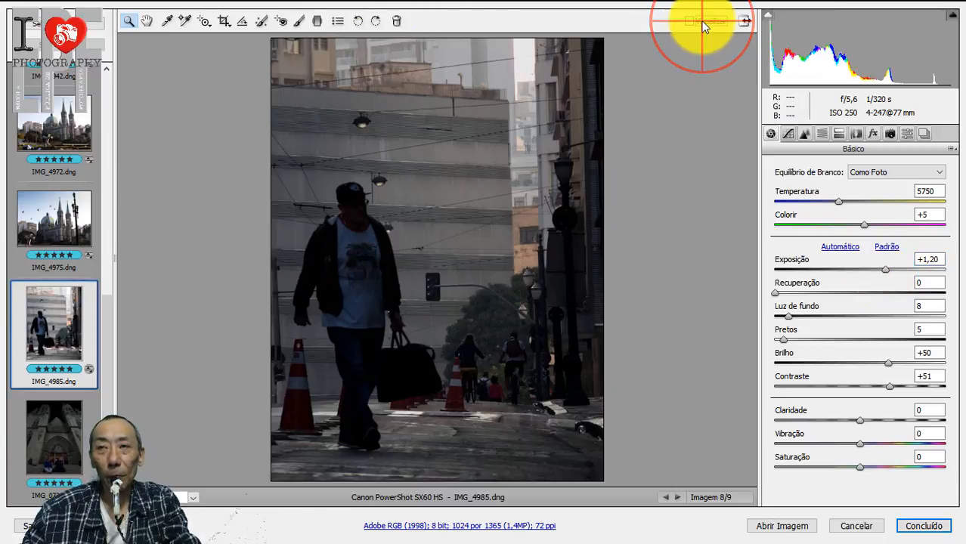
left_click(702, 25)
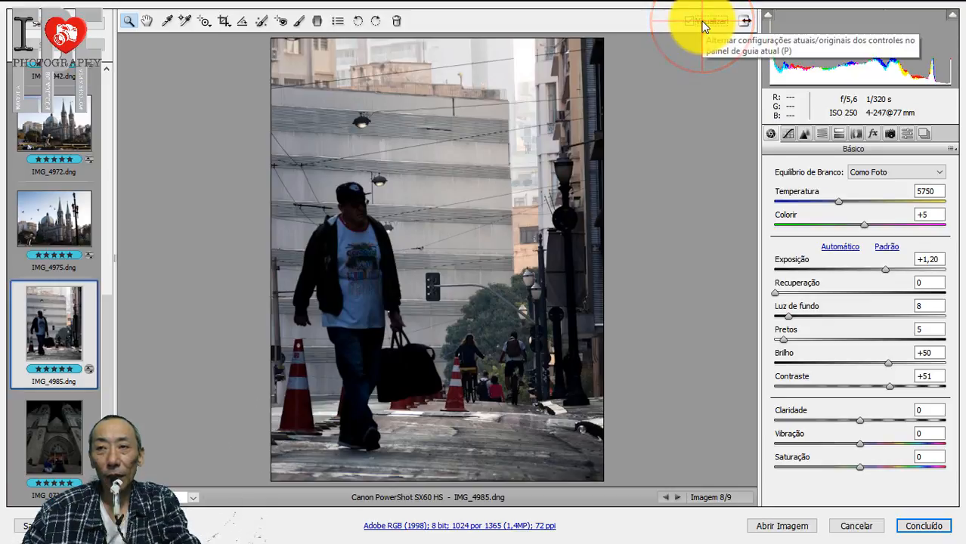
Switch to the night facade photo IMG_0736.dng and set its exposure to +1,65, fill light to 23 and contrast to +45
left_click(52, 451)
left_click(50, 445)
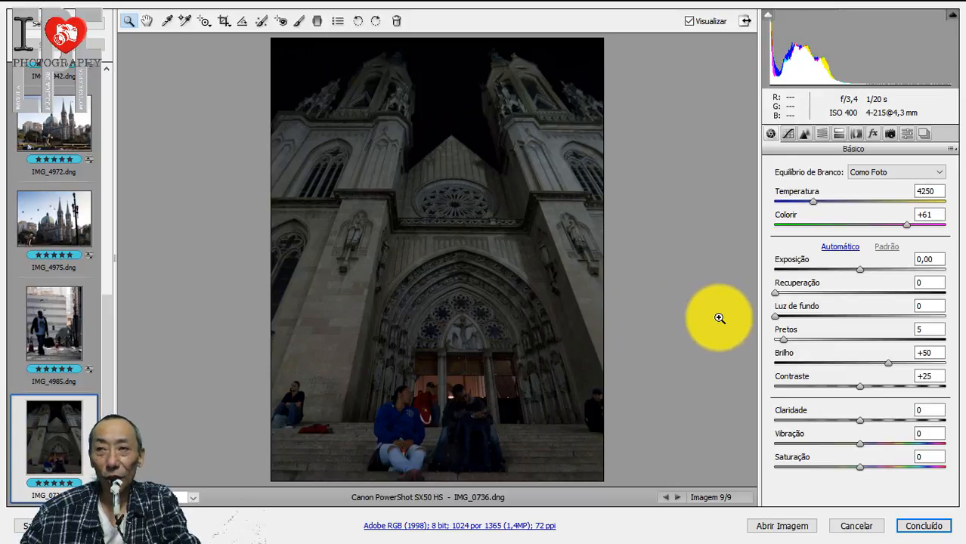
left_click_drag(862, 272, 886, 273)
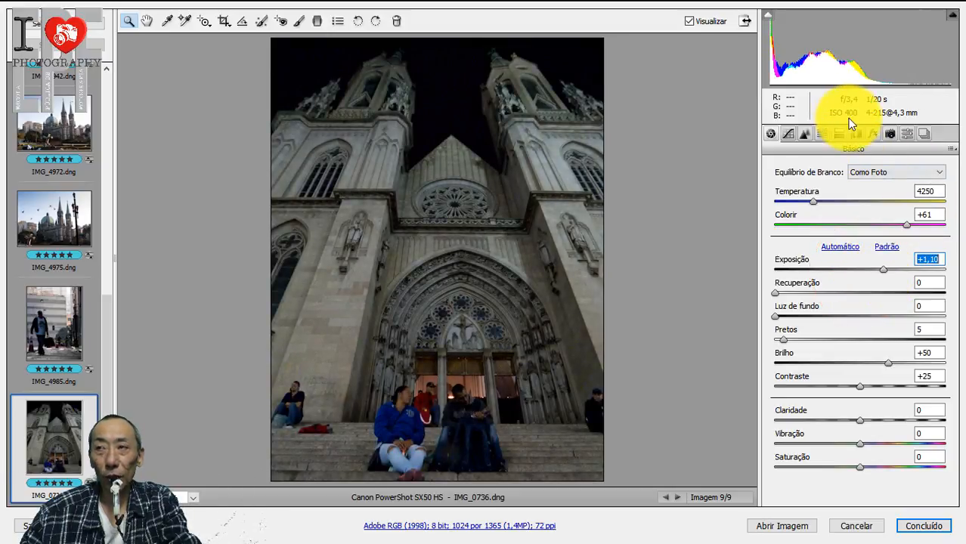
left_click_drag(777, 315, 814, 312)
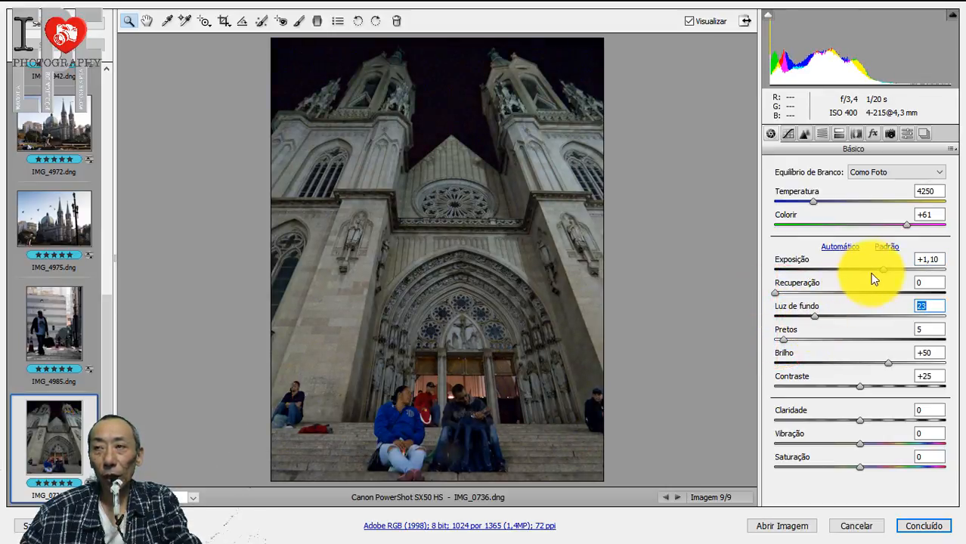
left_click_drag(885, 271, 893, 274)
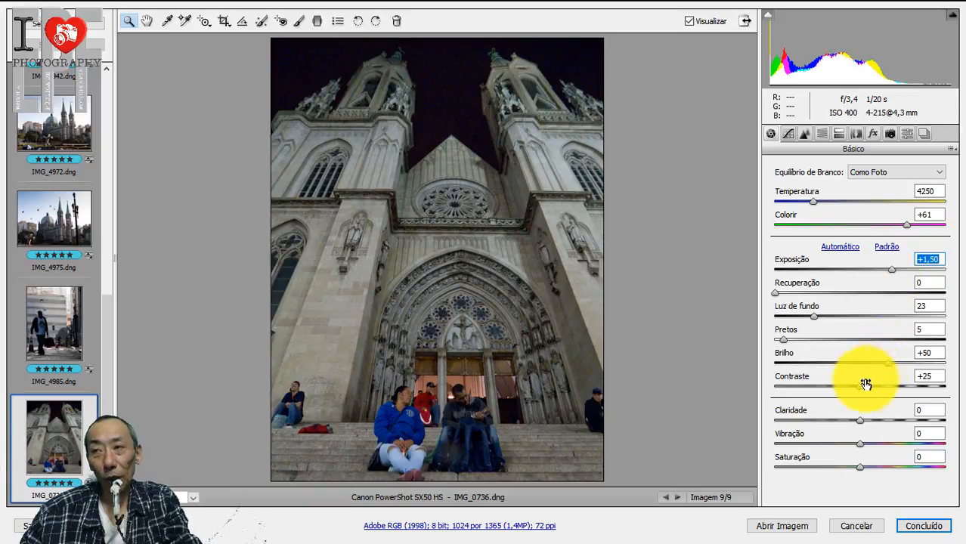
left_click_drag(858, 388, 881, 391)
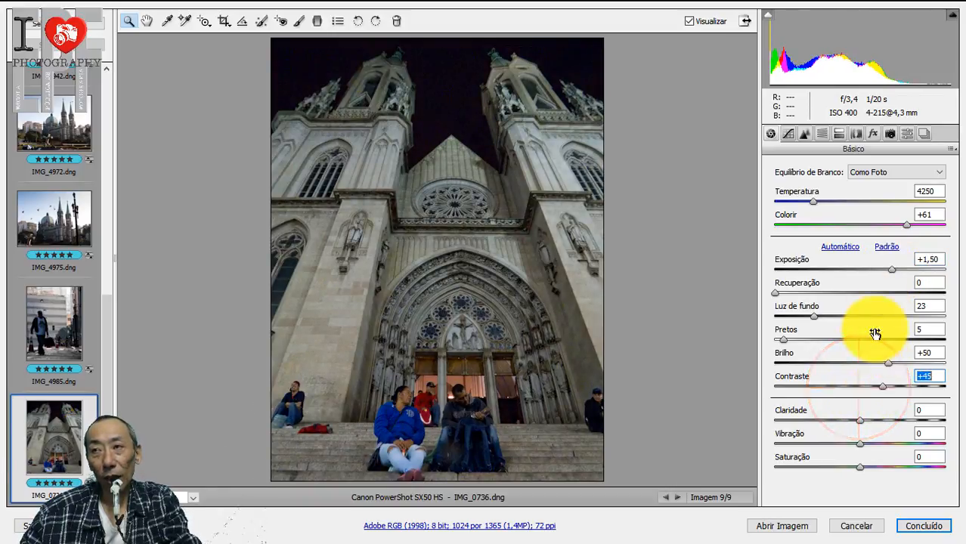
left_click_drag(889, 270, 895, 274)
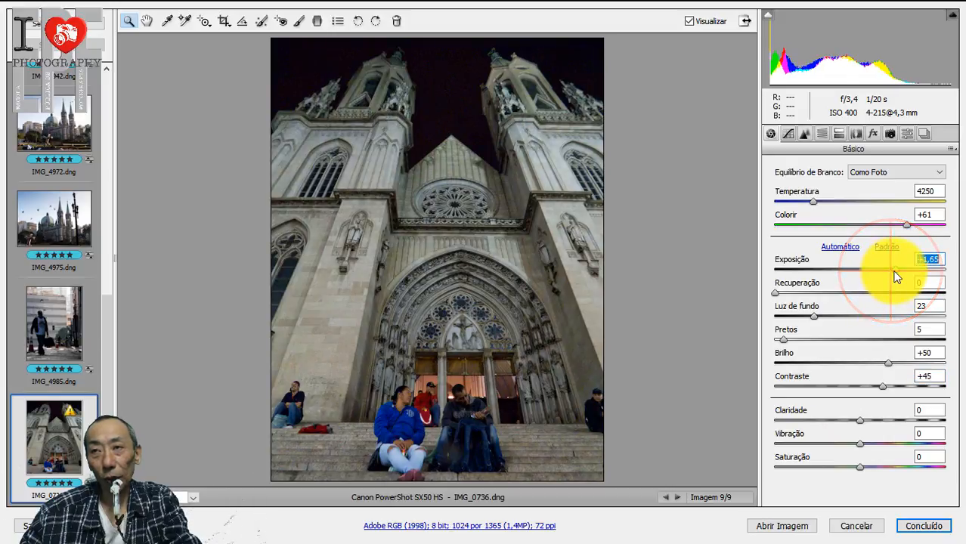
Add a post-crop vignette with amount -5 to IMG_0736.dng and compare before and after
left_click(873, 134)
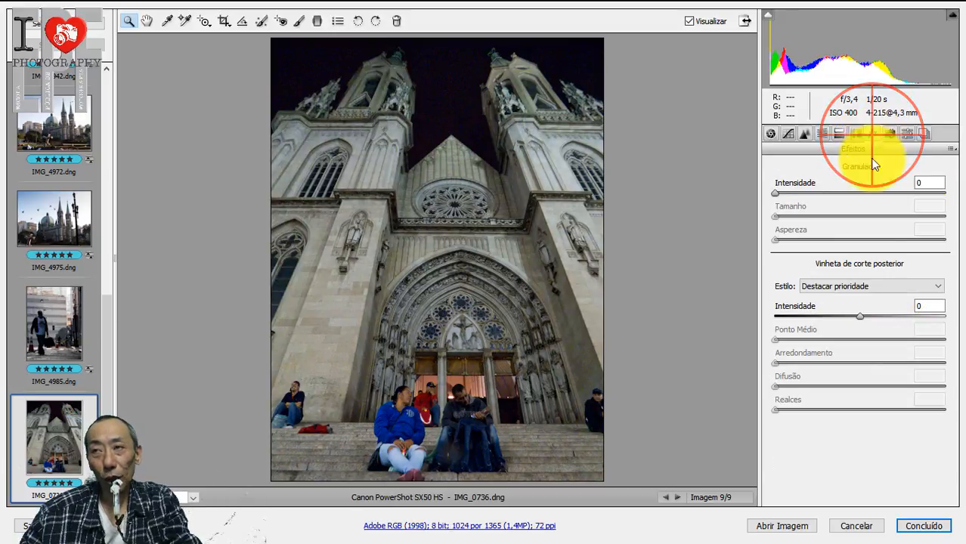
left_click_drag(862, 318, 851, 322)
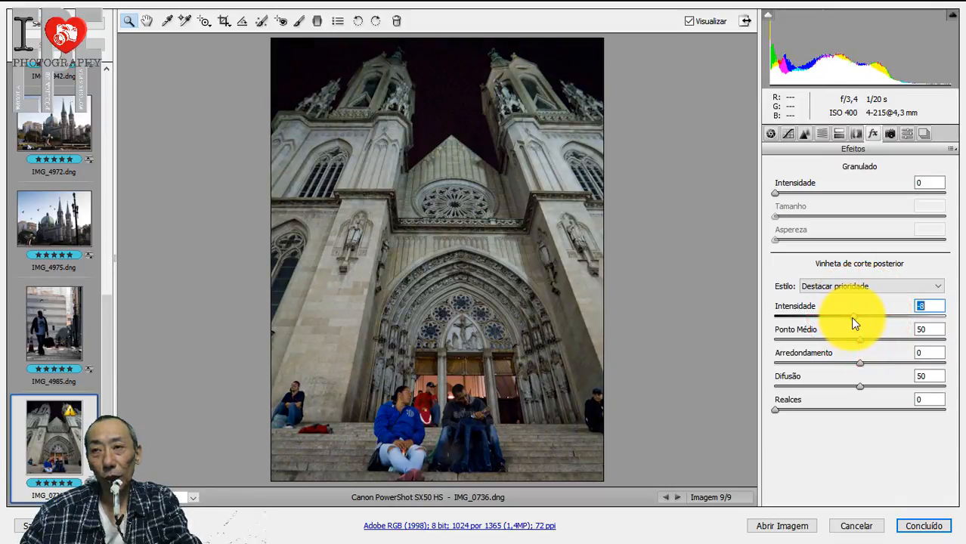
left_click_drag(854, 323, 855, 323)
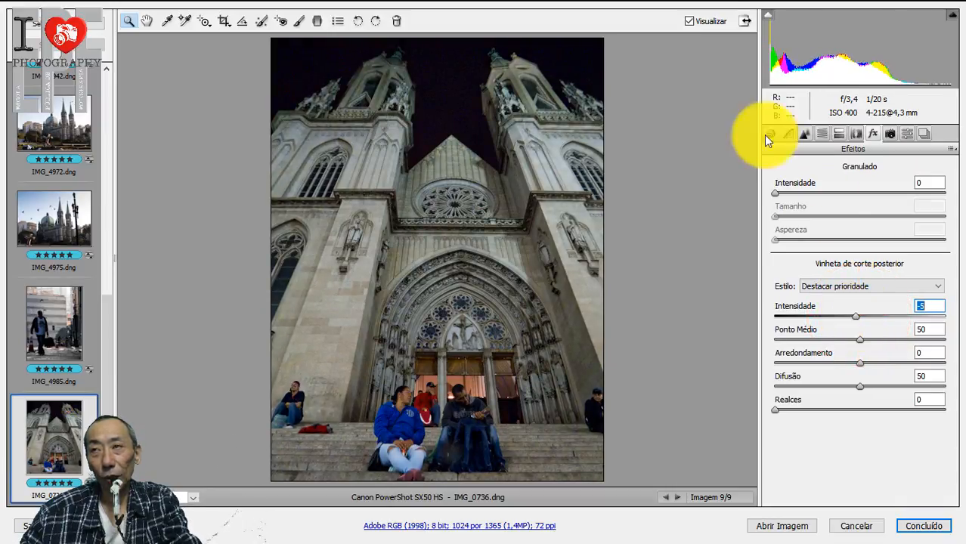
left_click(700, 19)
left_click(700, 18)
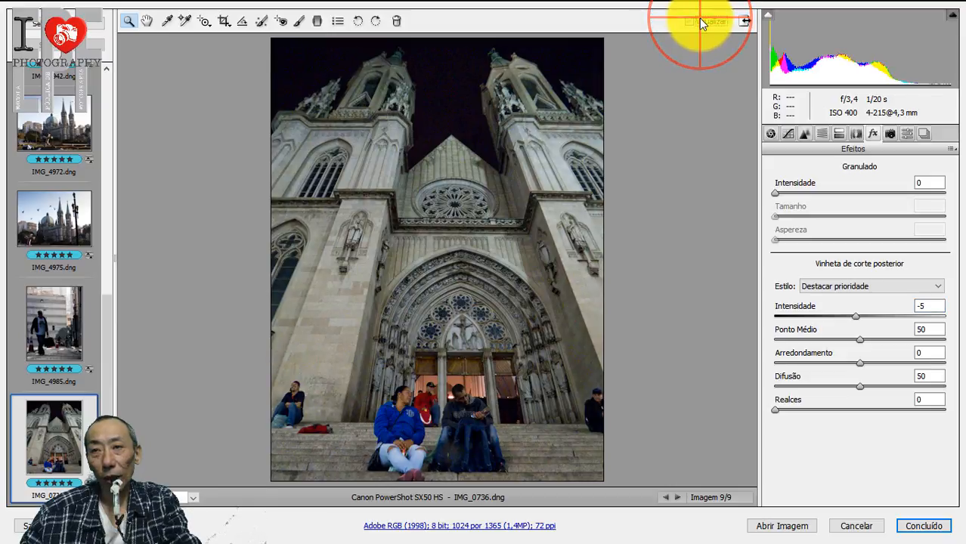
Return to the basic adjustments of IMG_0736.dng and raise the exposure to +1,80
left_click(768, 132)
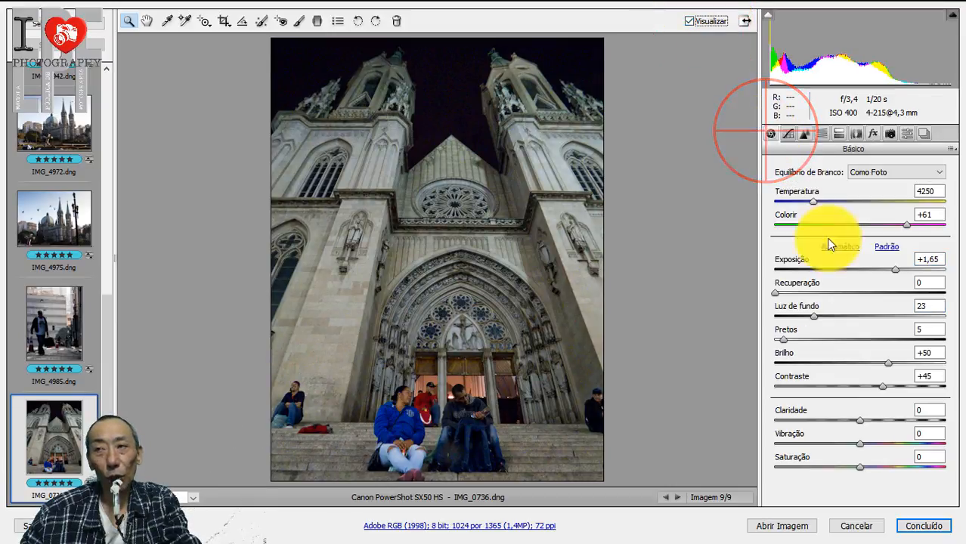
left_click(896, 269)
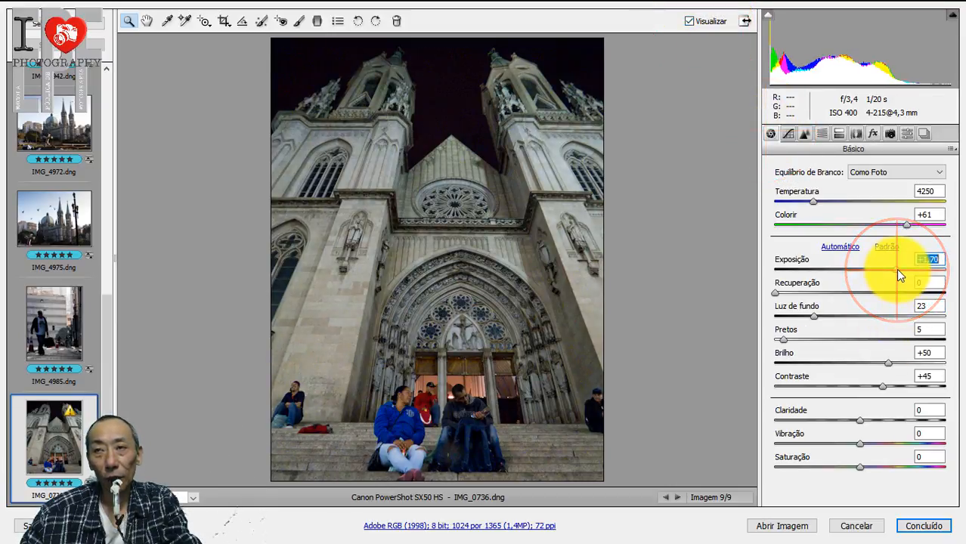
left_click(897, 269)
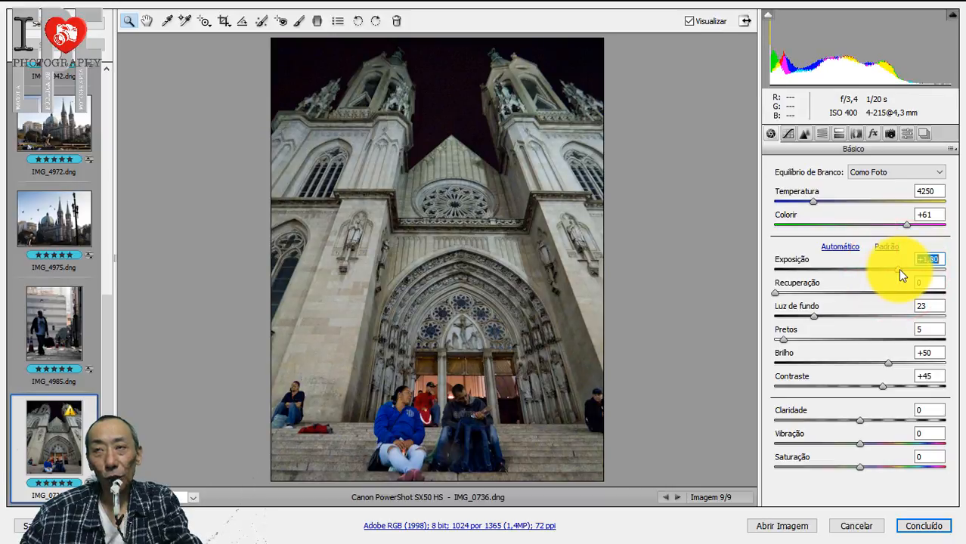